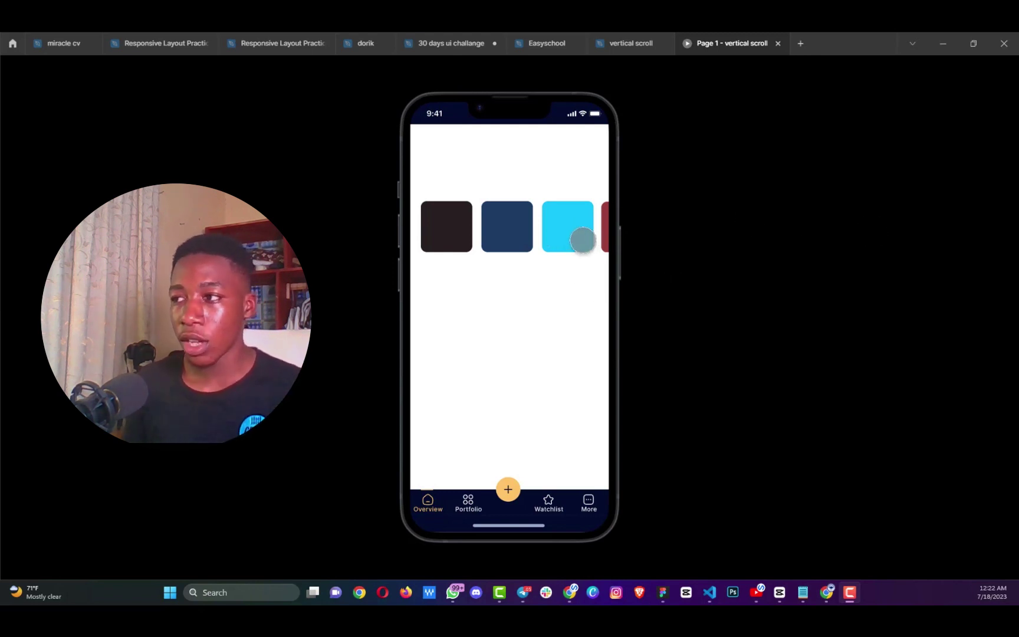
# Preview the card row's horizontal scroll in the prototype, and inspect the iPhone 14 - 2 frame, its status bar and bottom navigation
pyautogui.moveTo(580, 237); pyautogui.dragTo(533, 237)
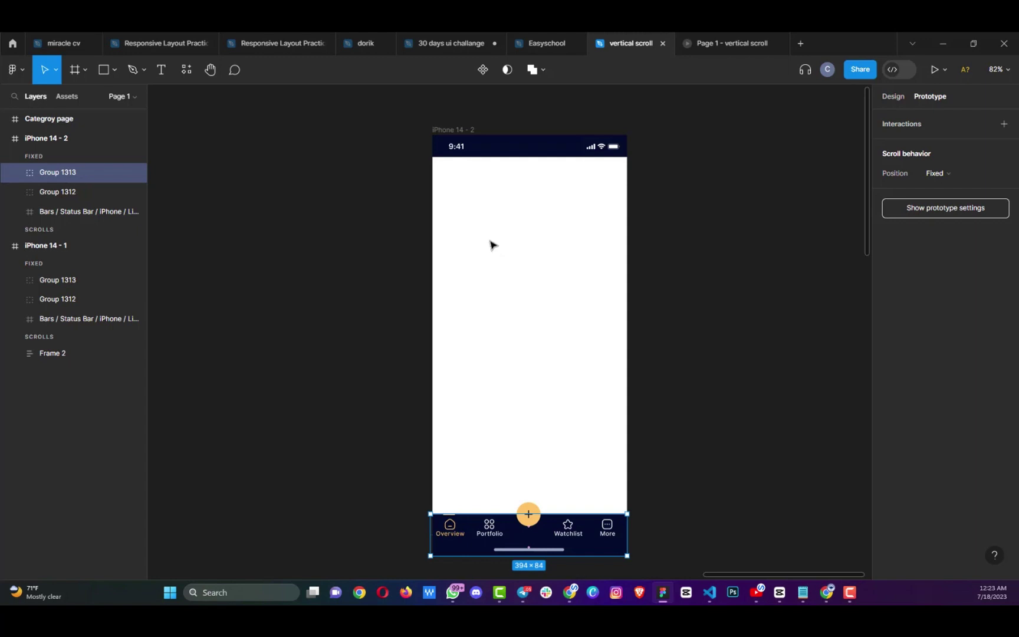
pyautogui.click(451, 130)
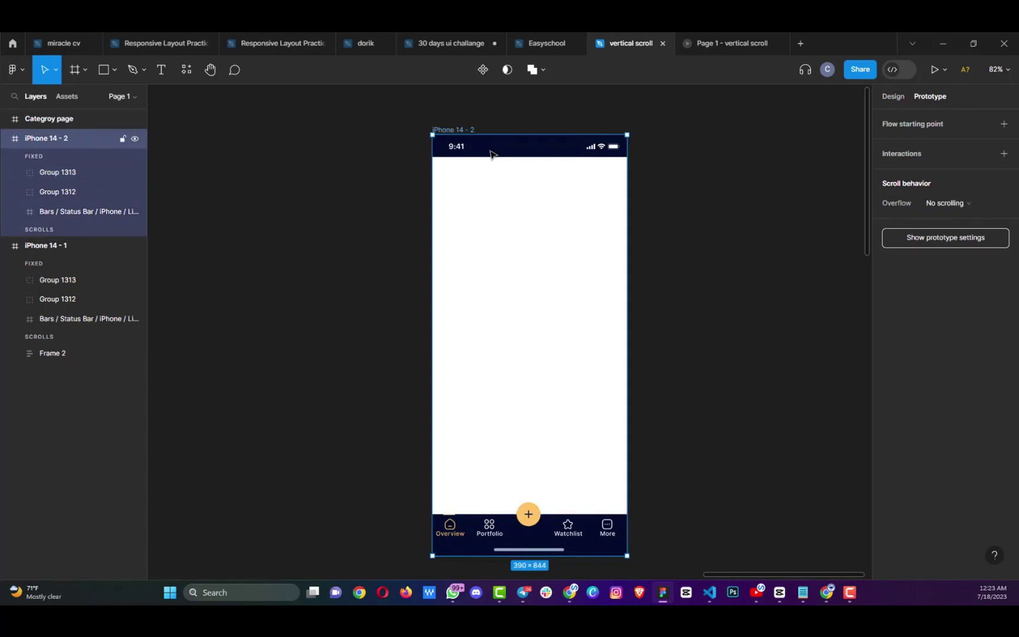
pyautogui.click(492, 152)
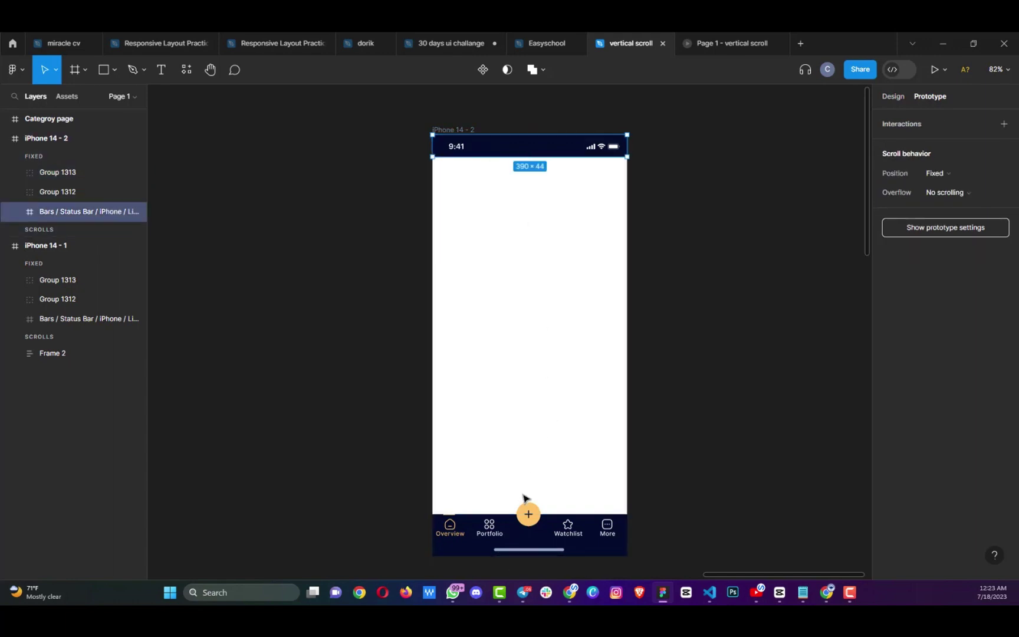
pyautogui.click(524, 532)
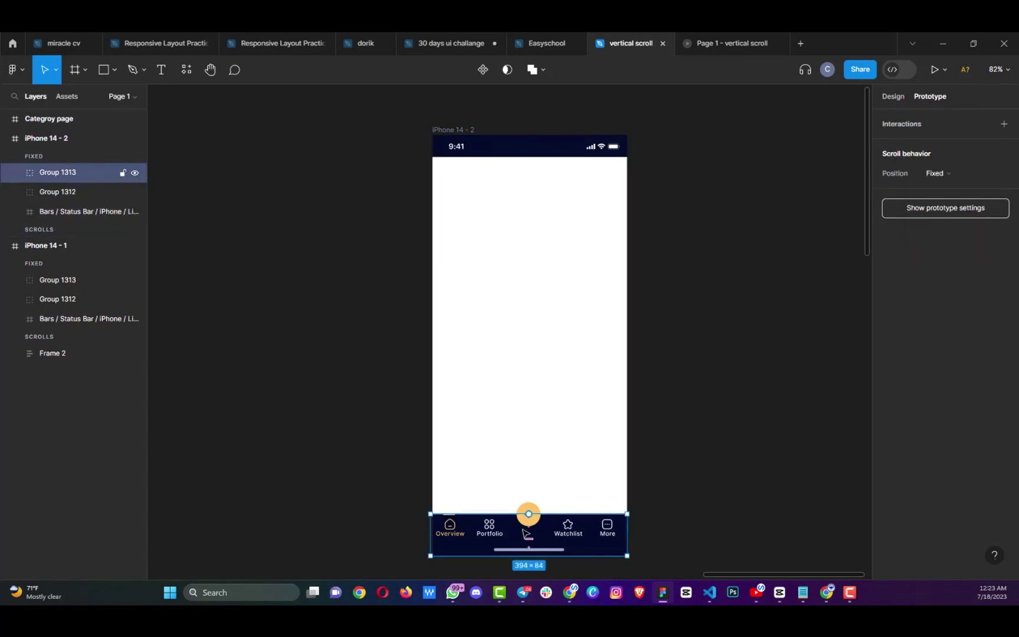
# Draw a square about 197 × 197 on the empty canvas beside the iPhone 14 - 2 frame
pyautogui.hscroll(5, 307, 279)
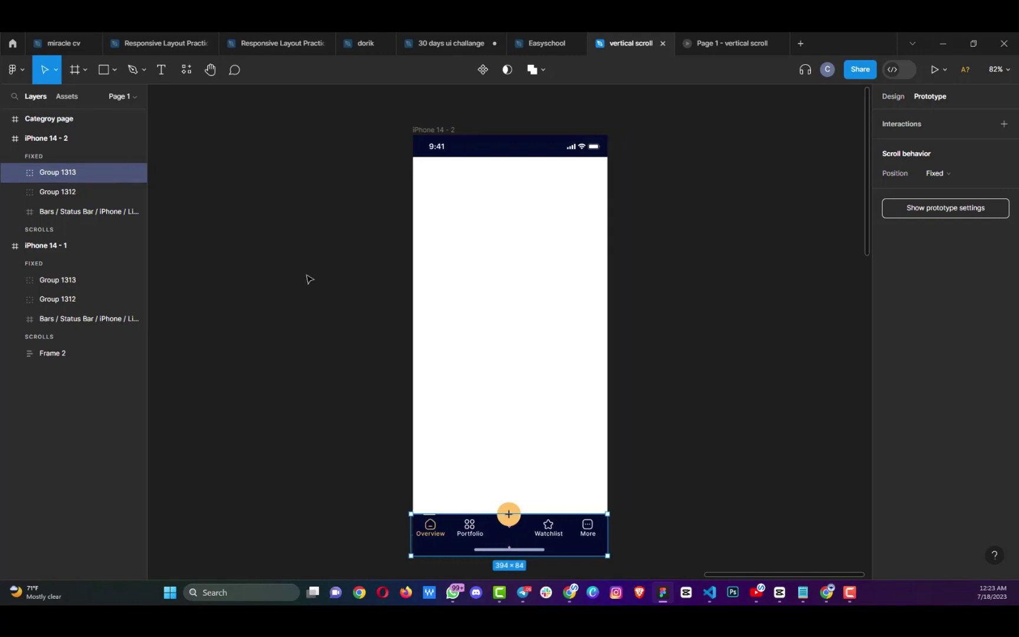
pyautogui.hscroll(2, 307, 279)
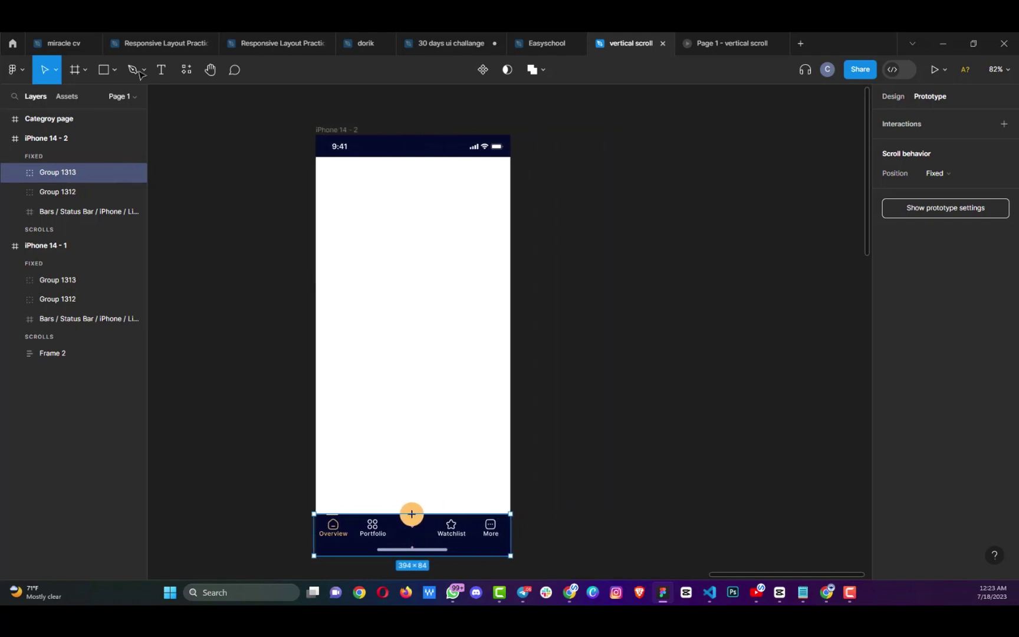
pyautogui.click(117, 69)
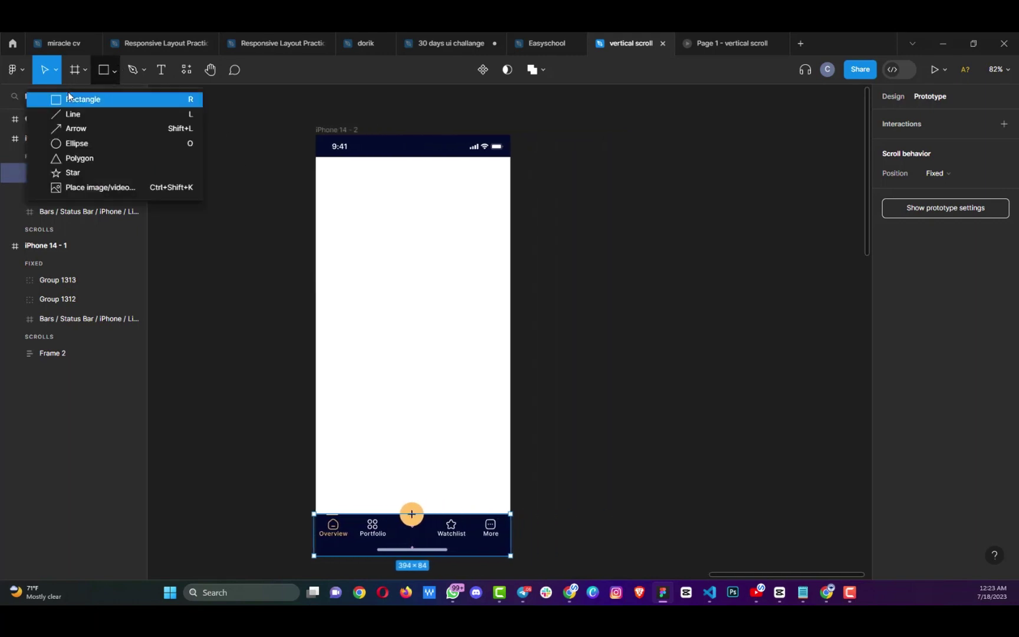
pyautogui.press('r')
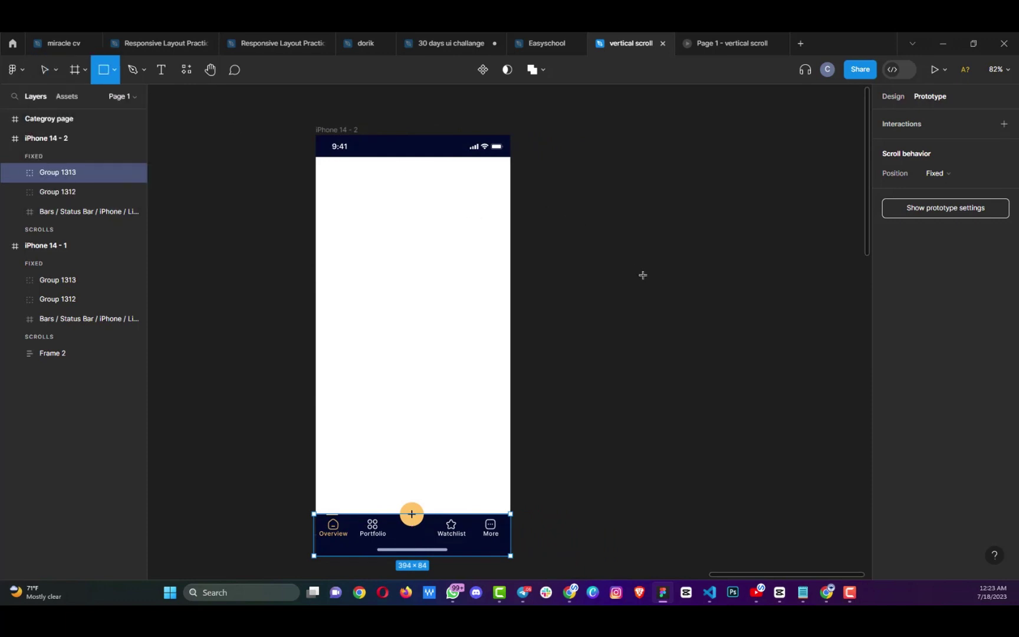
pyautogui.moveTo(561, 210)
pyautogui.mouseDown()
pyautogui.moveTo(646, 295)
pyautogui.moveTo(660, 284)
pyautogui.moveTo(661, 306)
pyautogui.mouseUp()
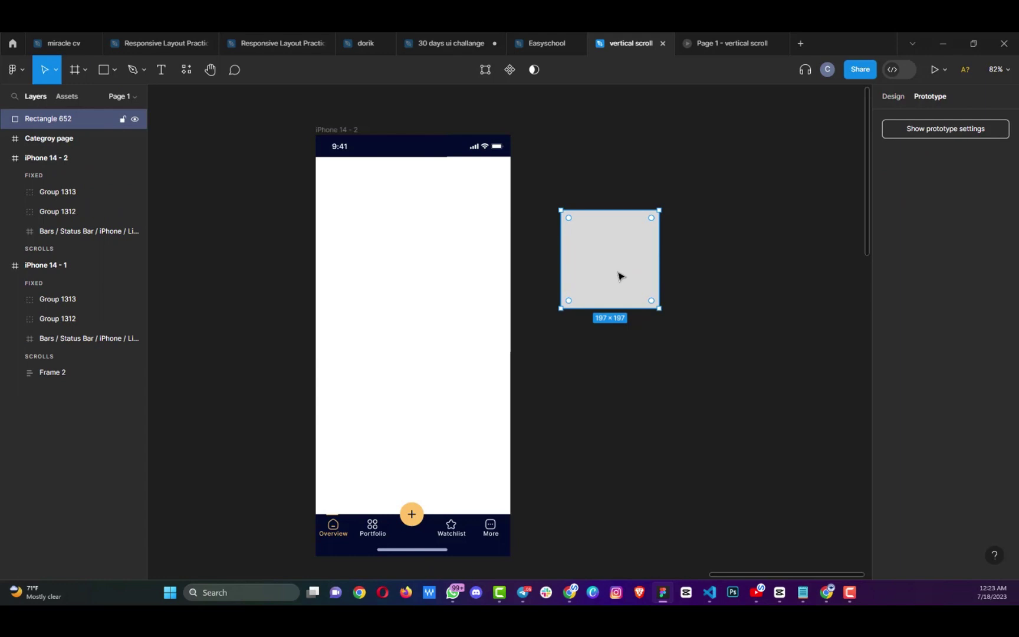
# Duplicate the square into a horizontal row of six squares with a gap of 16 between them
pyautogui.moveTo(621, 276); pyautogui.dragTo(725, 272)
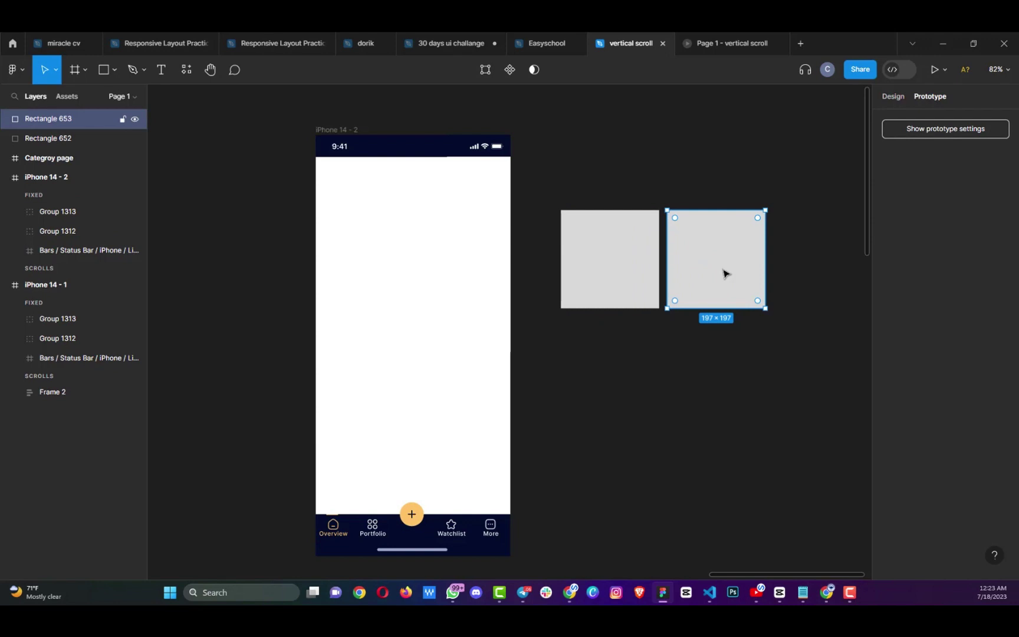
pyautogui.hscroll(5, 711, 276)
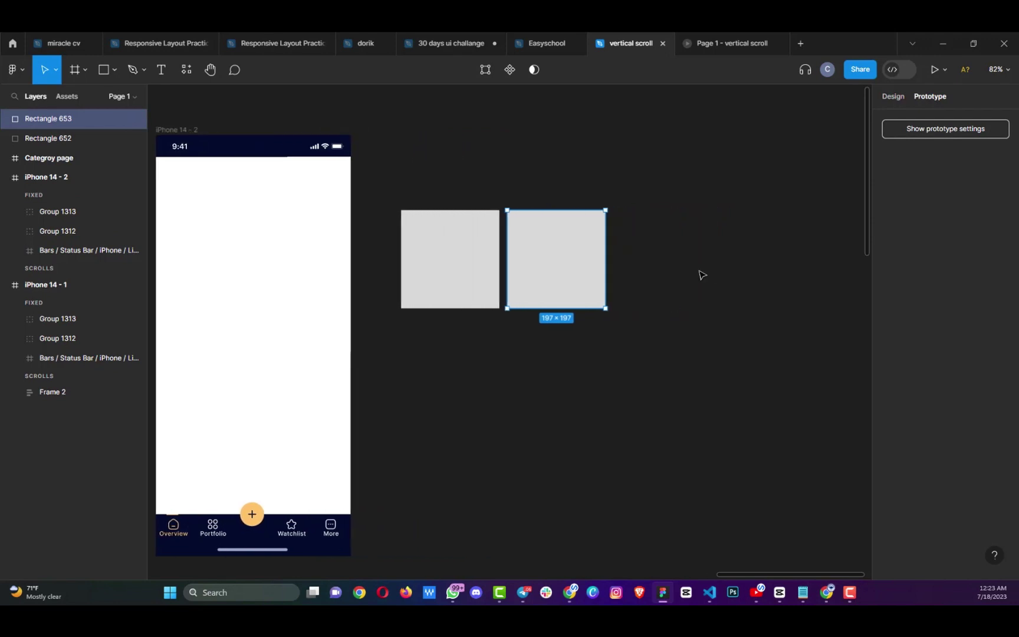
pyautogui.keyDown('shift'); pyautogui.click(438, 270); pyautogui.keyUp('shift')
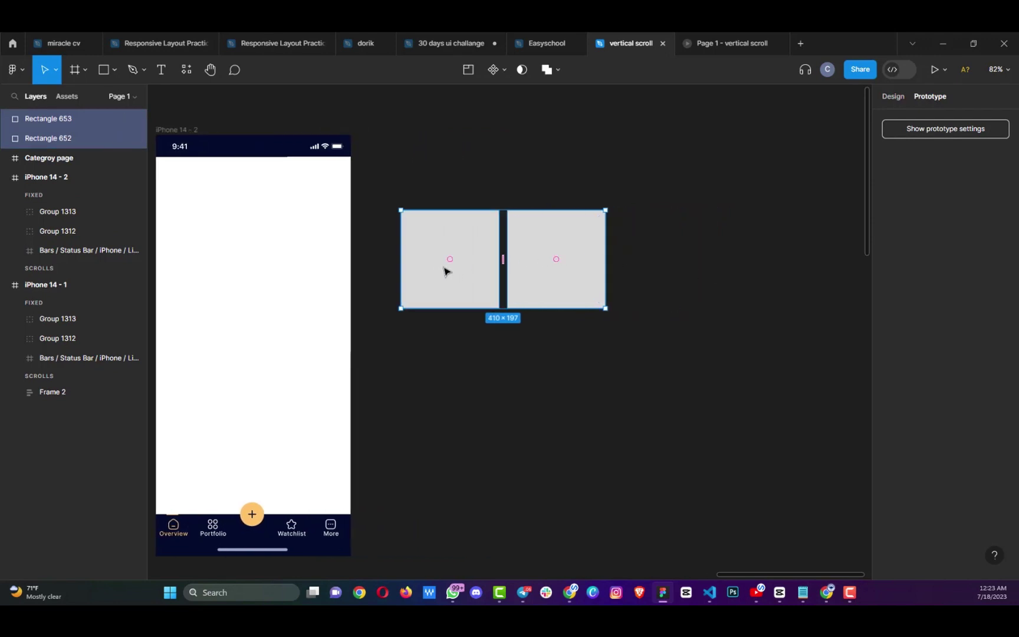
pyautogui.moveTo(448, 270); pyautogui.dragTo(657, 273)
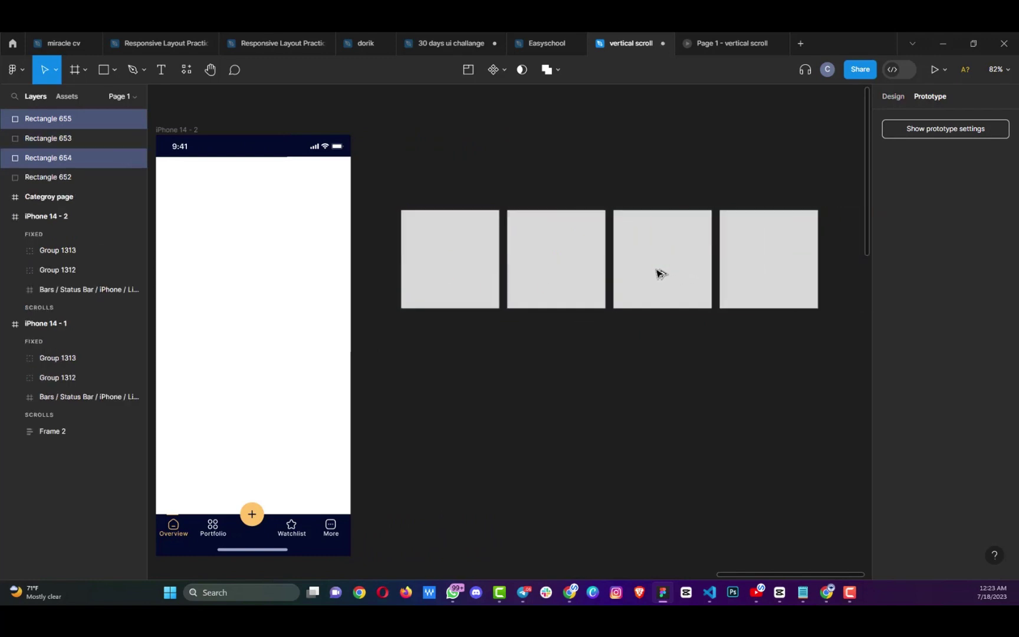
pyautogui.hscroll(5, 658, 273)
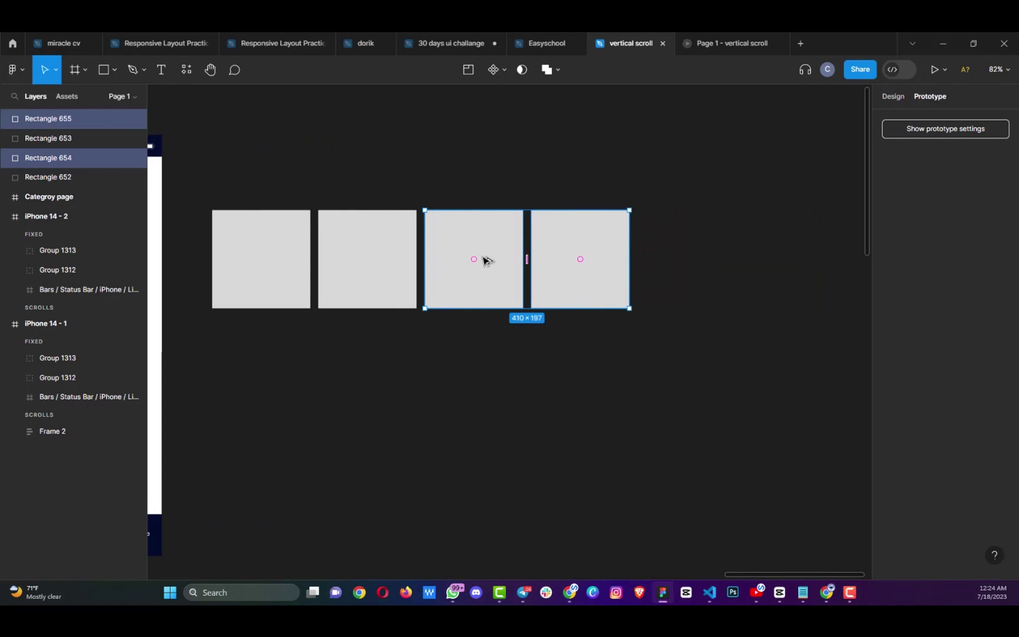
pyautogui.moveTo(484, 259); pyautogui.dragTo(696, 257)
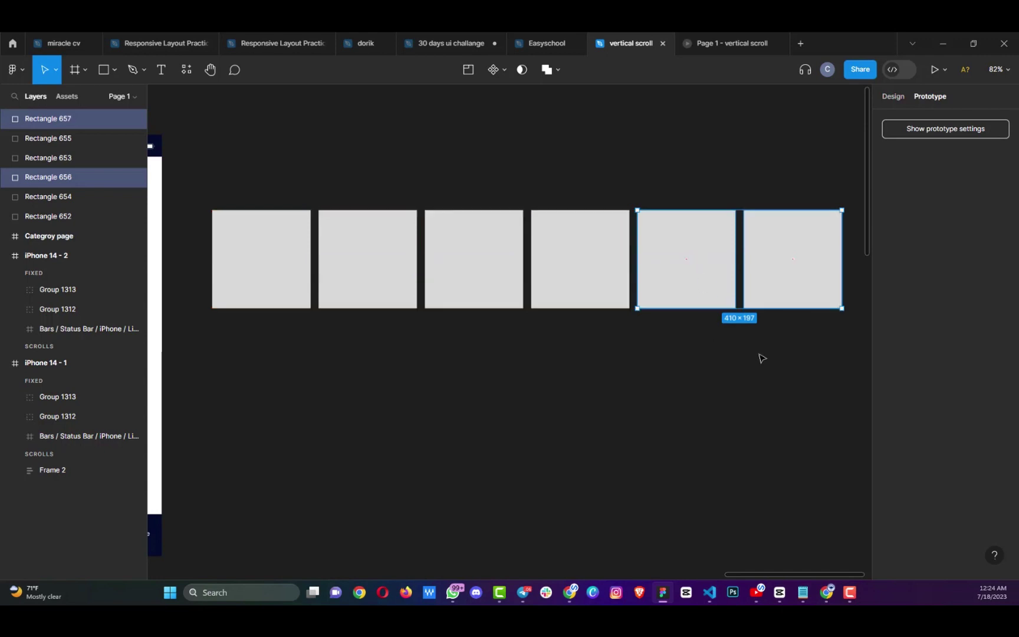
# Set the corner radius of all six squares to 24
pyautogui.moveTo(787, 357); pyautogui.dragTo(277, 236)
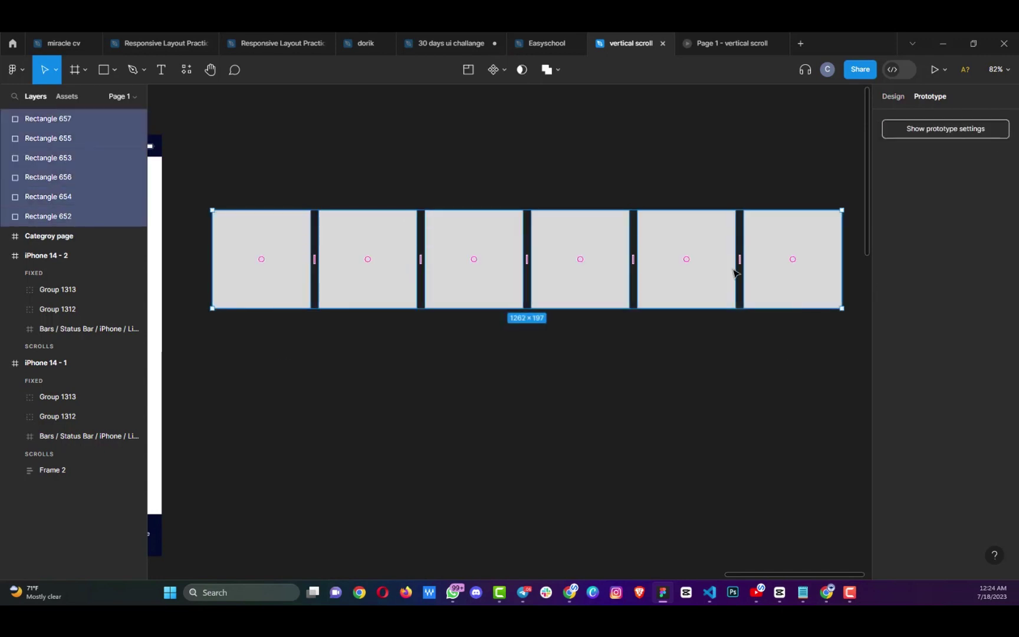
pyautogui.click(894, 97)
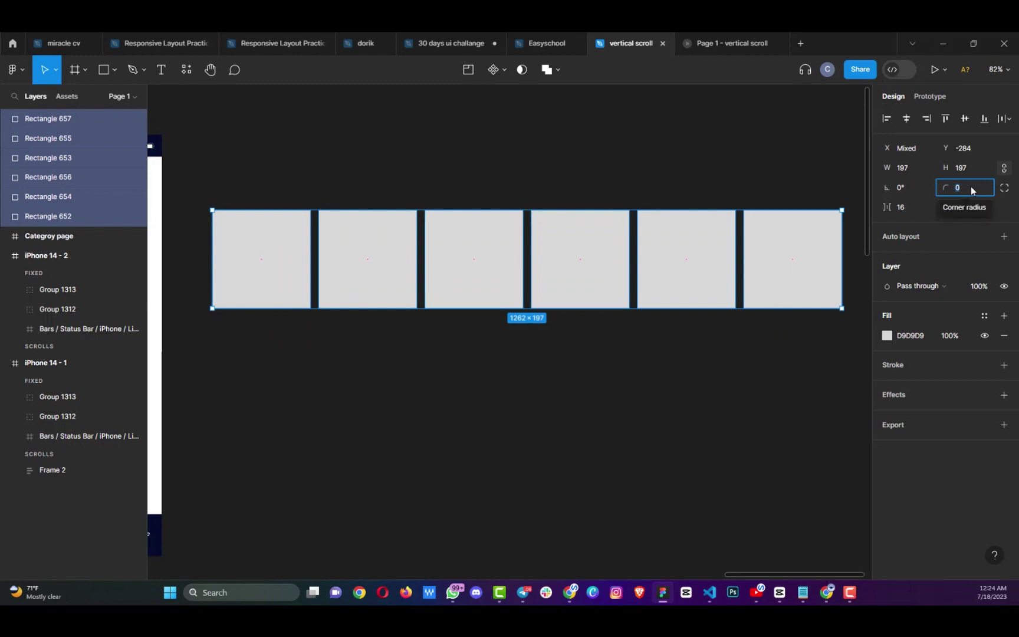
pyautogui.press('Return')
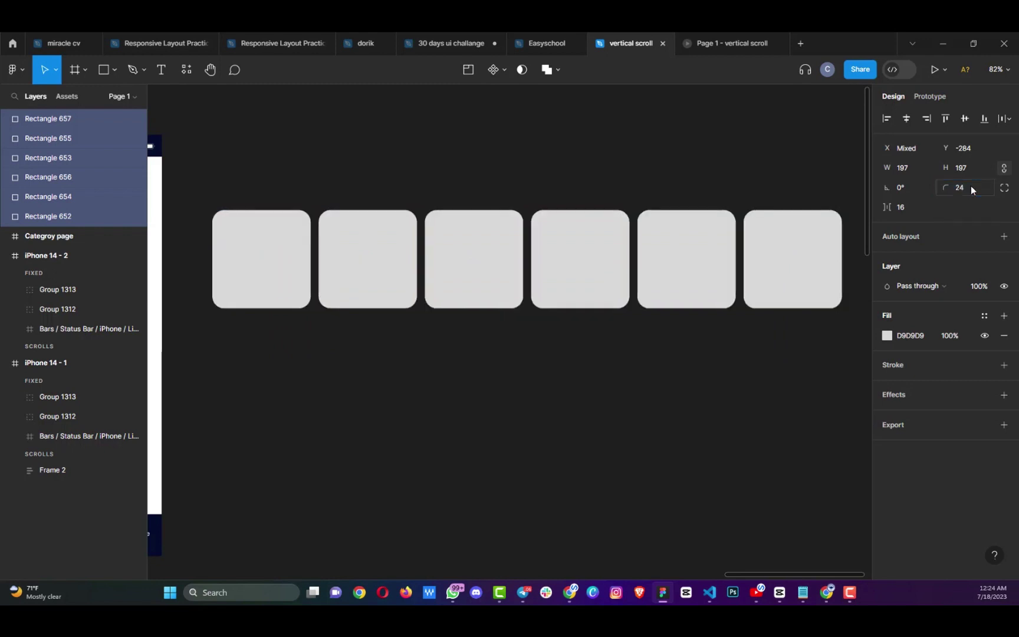
pyautogui.press('Escape')
# Fill the second square with red (EA5252) and the third square with tan (AA8E58)
pyautogui.click(270, 258)
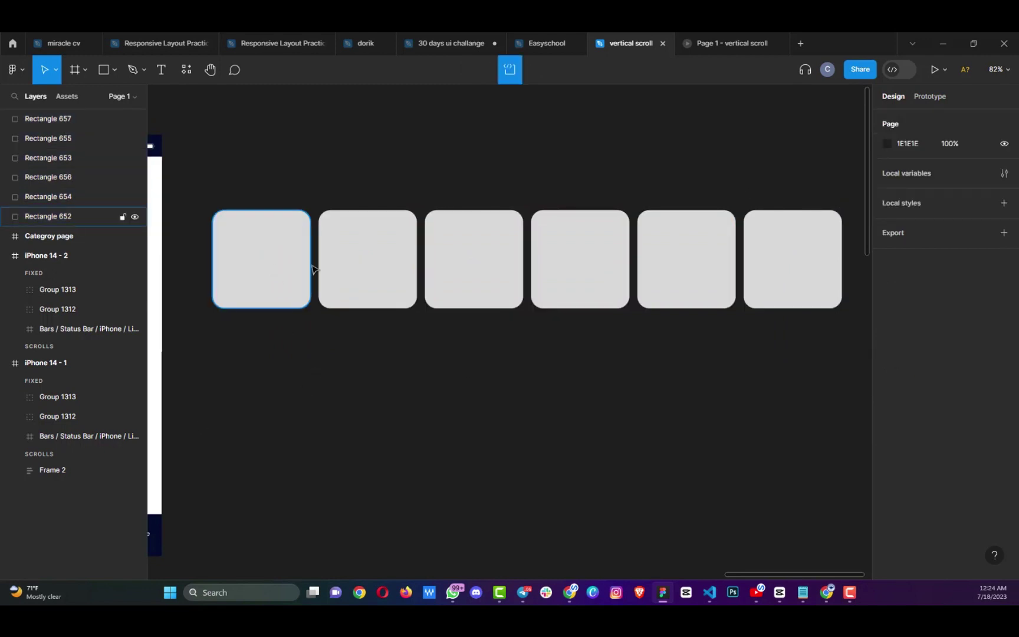
pyautogui.click(352, 271)
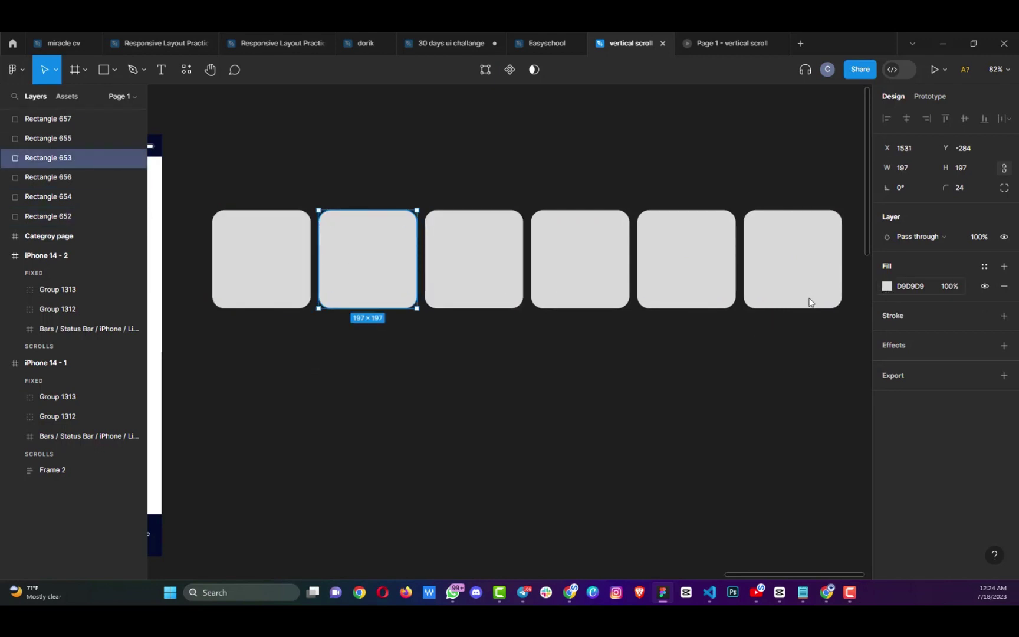
pyautogui.click(887, 286)
pyautogui.click(819, 283)
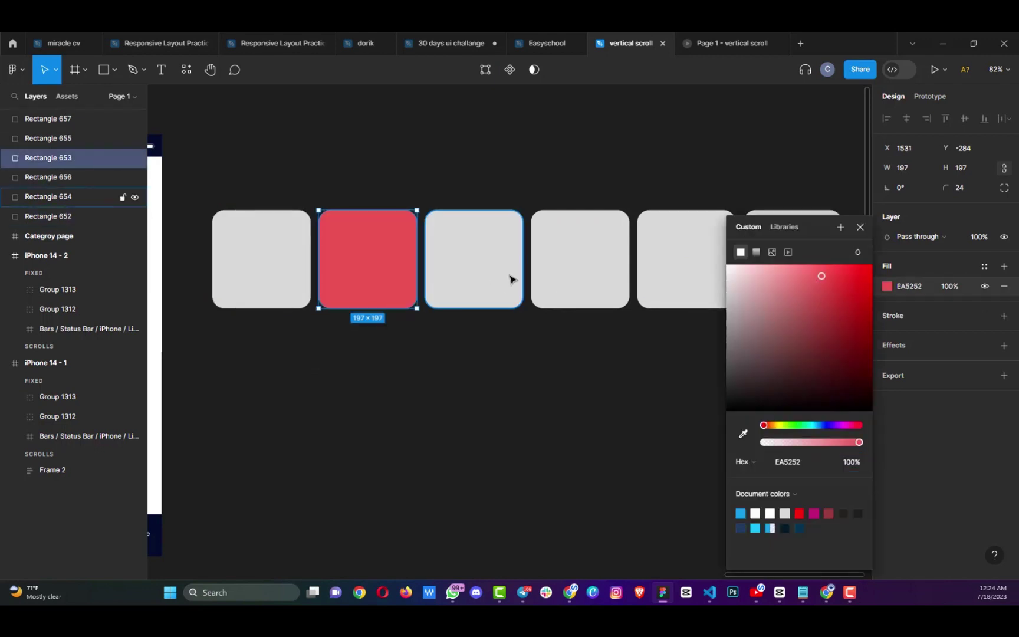
pyautogui.click(511, 279)
pyautogui.click(887, 286)
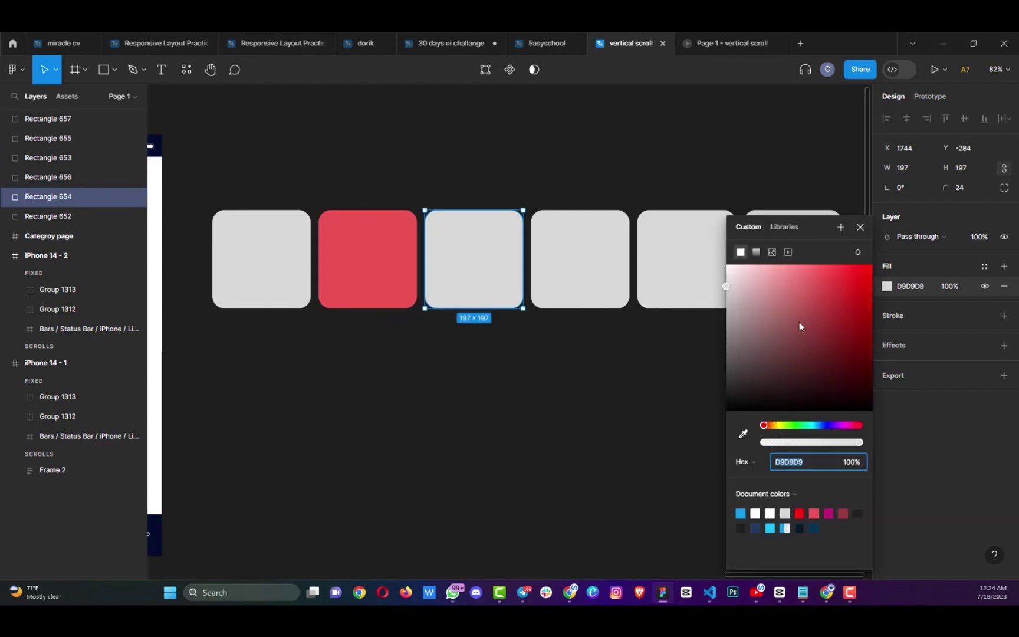
pyautogui.hotkey('ctrl', 'v')
pyautogui.press('Return')
# Fill the fourth square with green (2DA56B) and the fifth square with dark blue (363D7D)
pyautogui.click(566, 268)
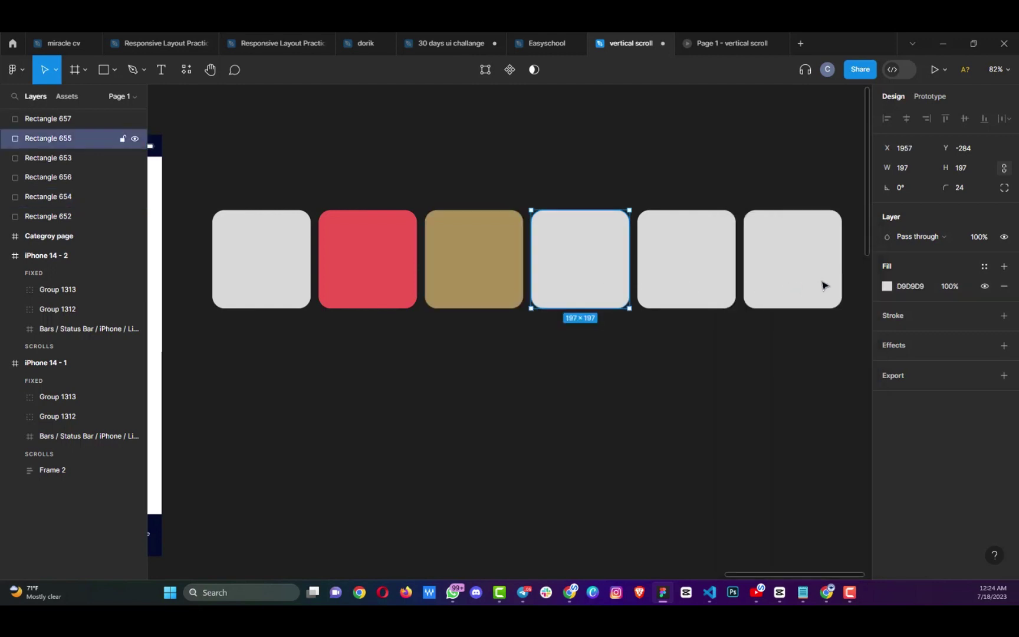
pyautogui.click(887, 286)
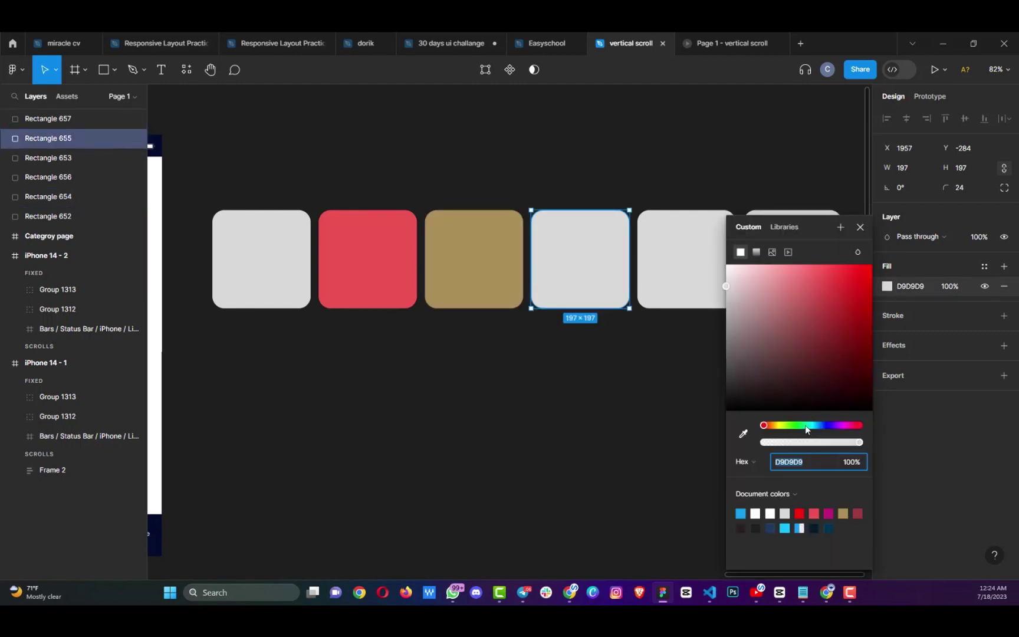
pyautogui.click(805, 425)
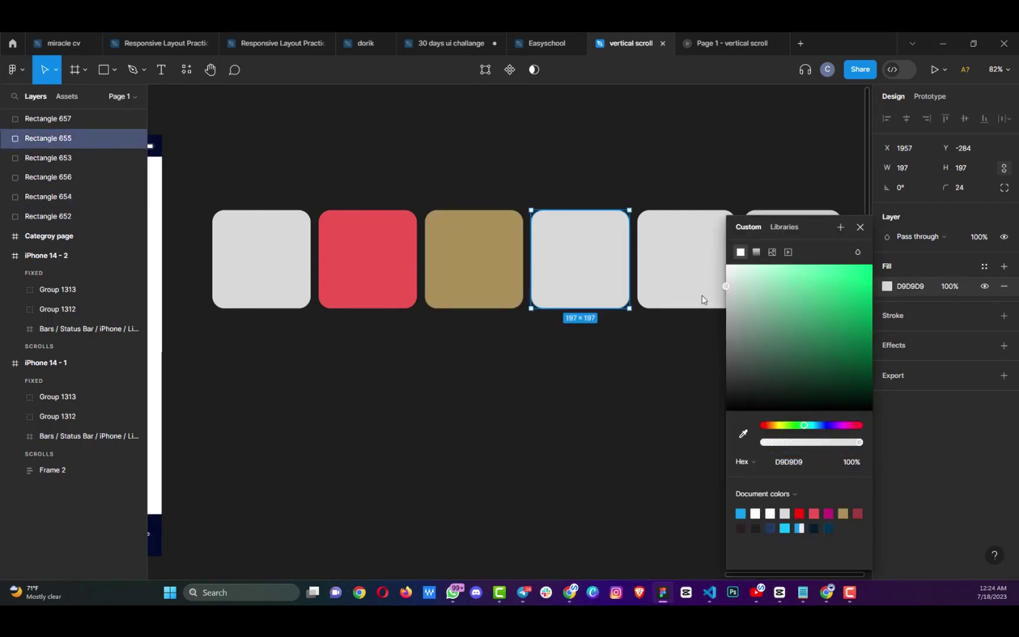
pyautogui.click(831, 316)
pyautogui.click(649, 271)
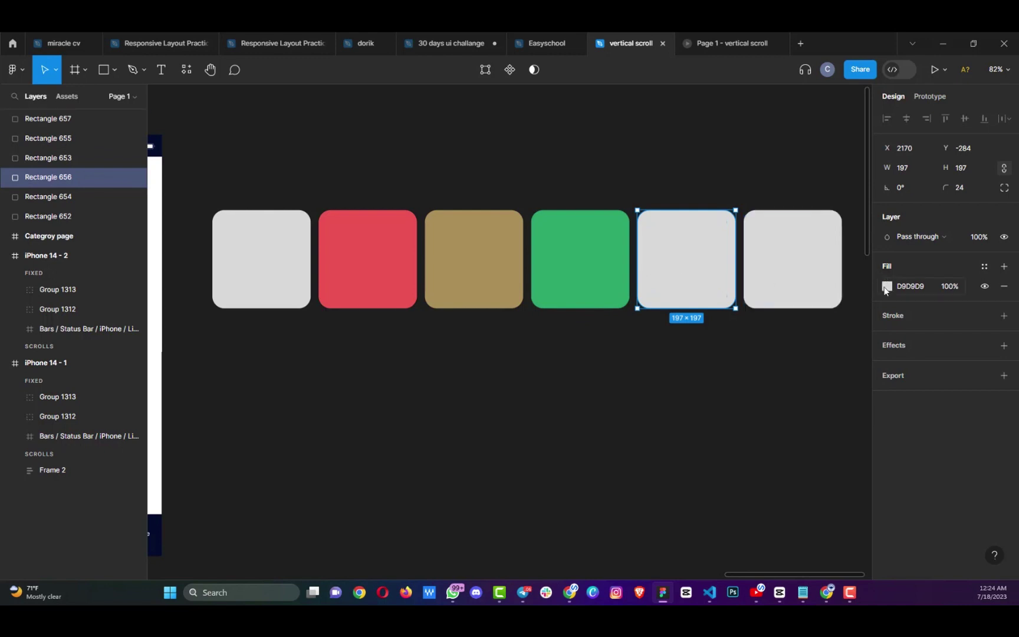
pyautogui.click(886, 287)
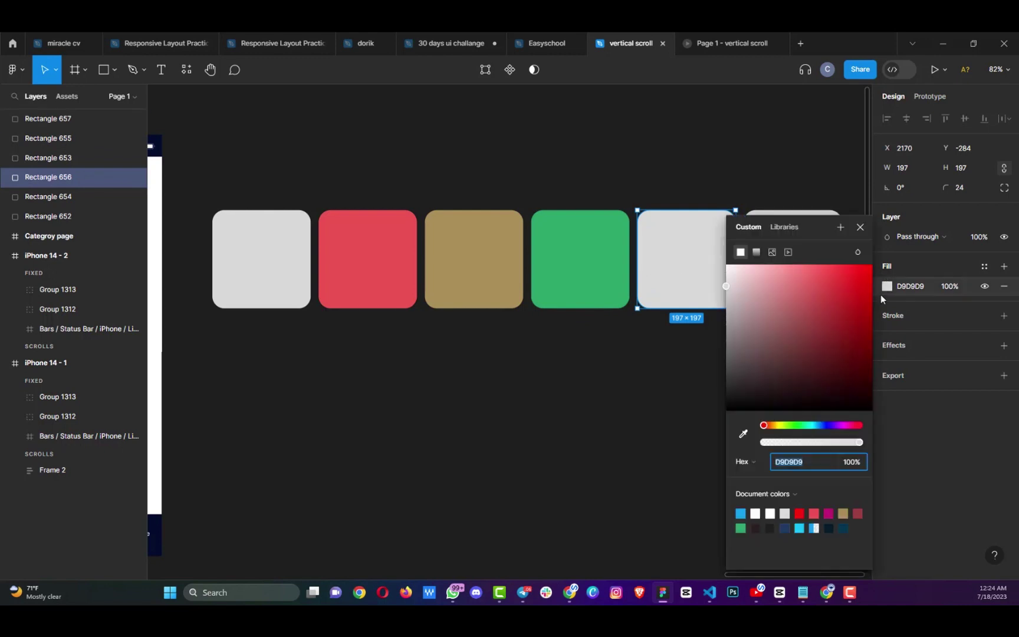
pyautogui.click(826, 425)
pyautogui.click(808, 339)
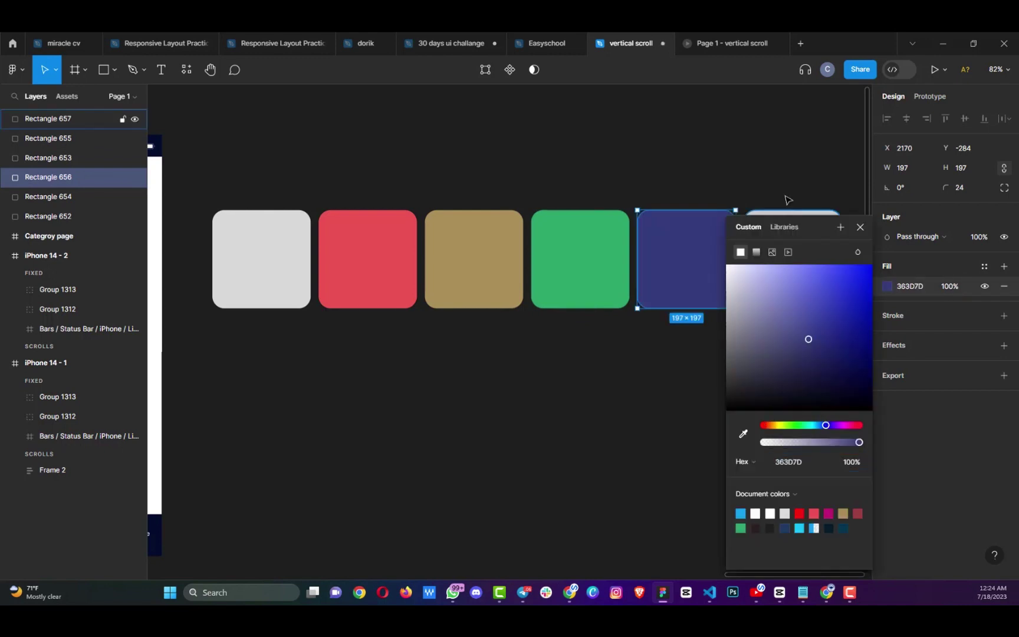
# Fill the sixth square with magenta (C658C1)
pyautogui.click(796, 212)
pyautogui.click(811, 237)
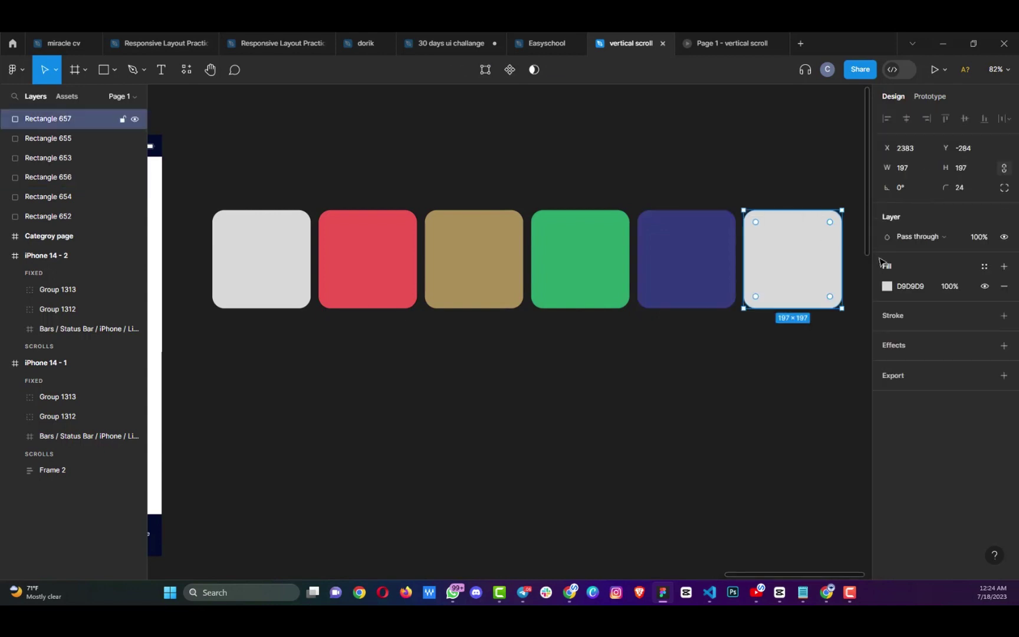
pyautogui.click(887, 287)
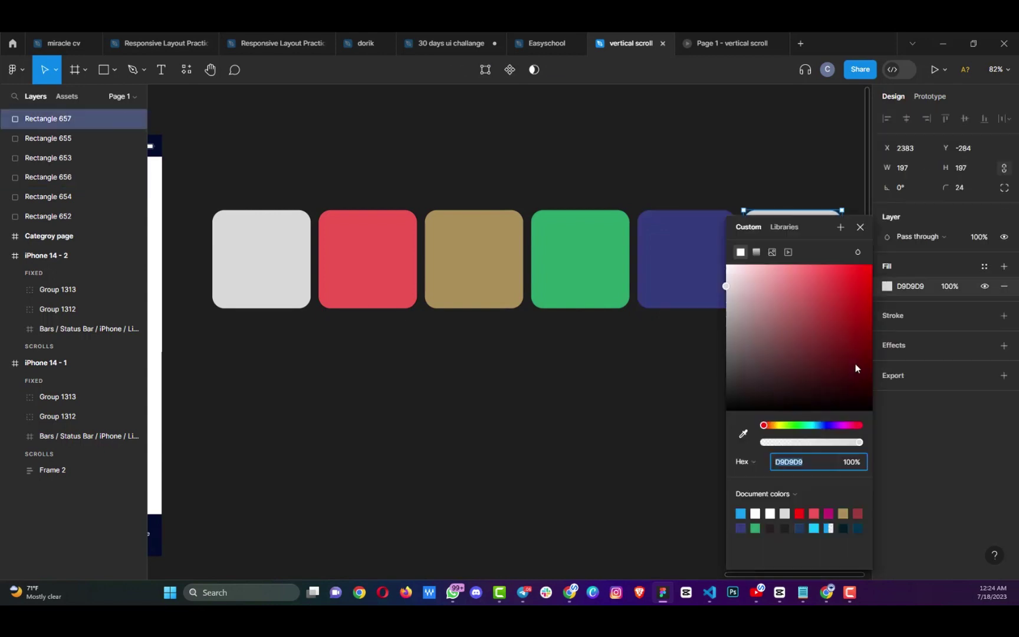
pyautogui.click(845, 425)
pyautogui.moveTo(808, 319); pyautogui.dragTo(807, 297)
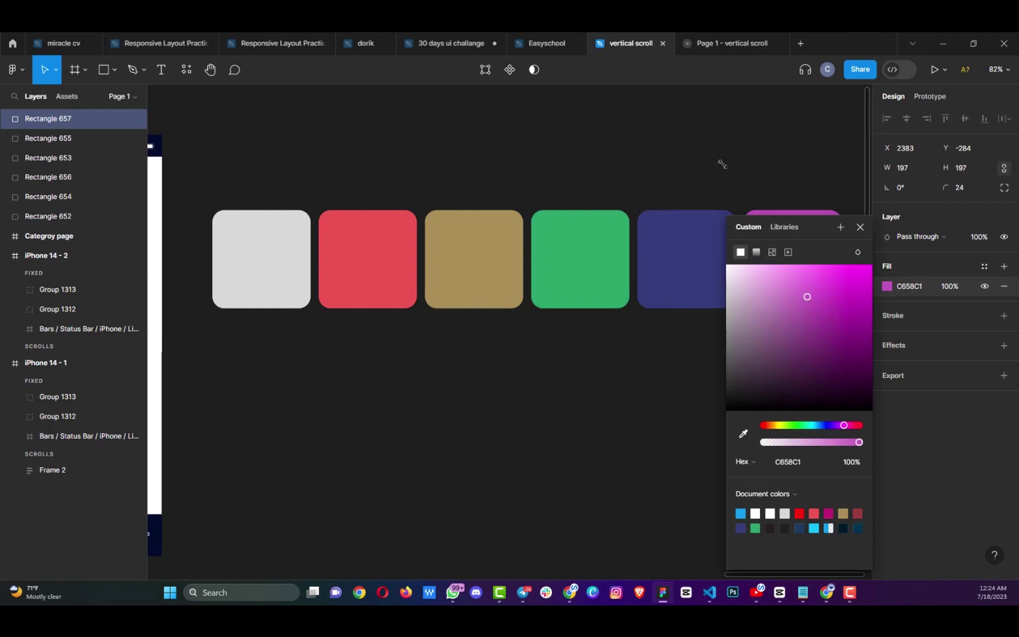
pyautogui.click(722, 164)
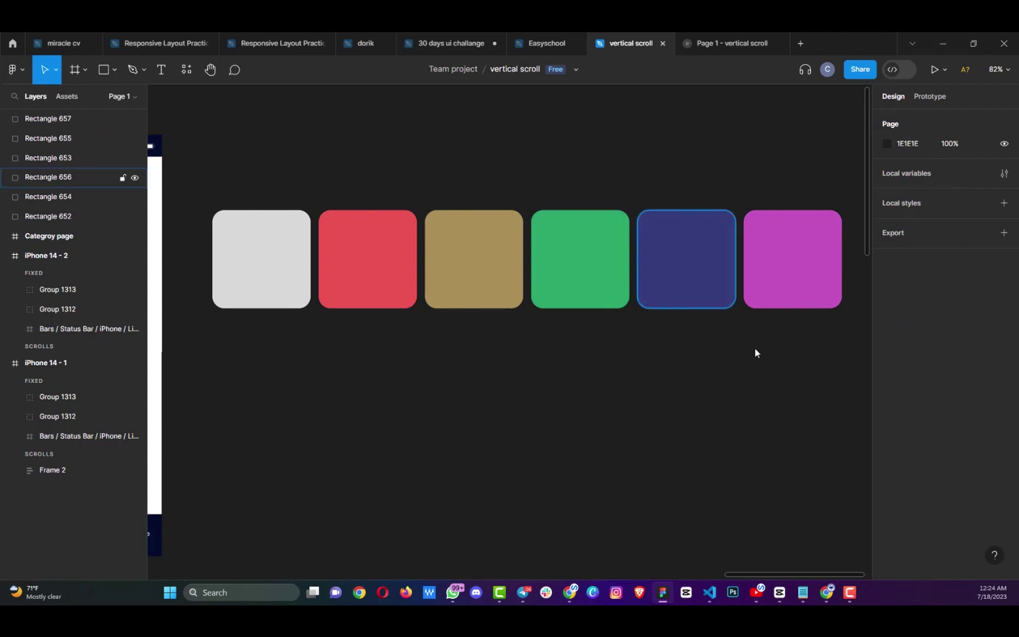
# Wrap the whole row of six squares in a single frame
pyautogui.moveTo(809, 352); pyautogui.dragTo(252, 257)
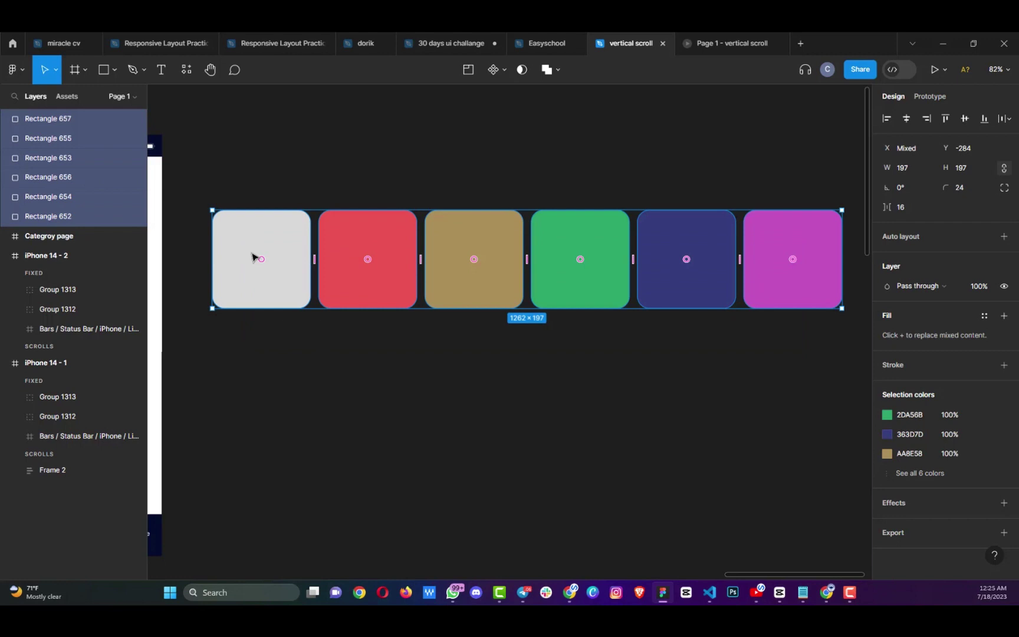
pyautogui.rightClick(363, 271)
pyautogui.moveTo(381, 281)
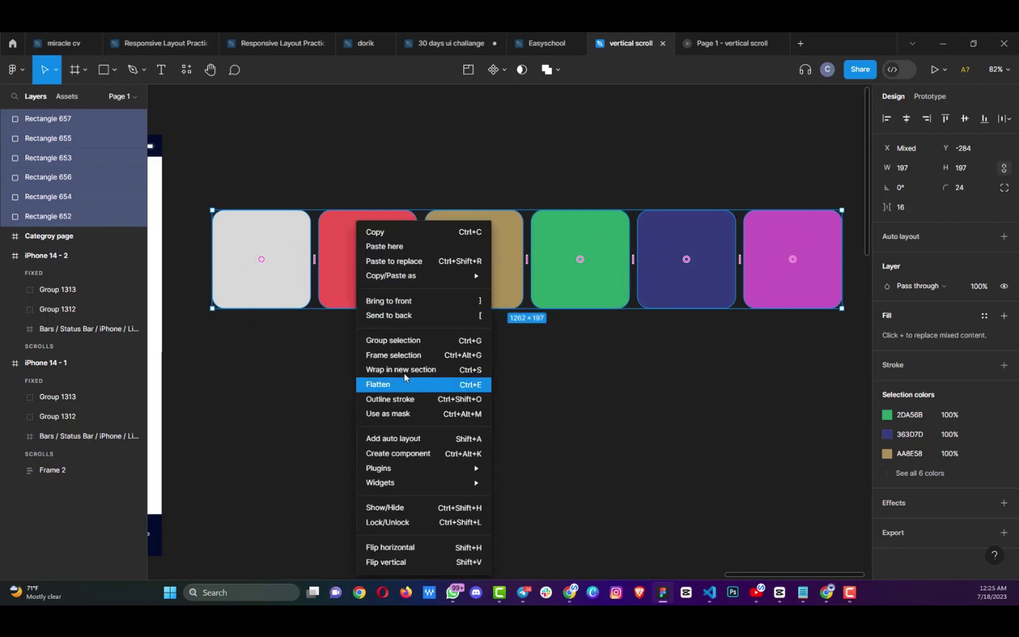
pyautogui.click(413, 357)
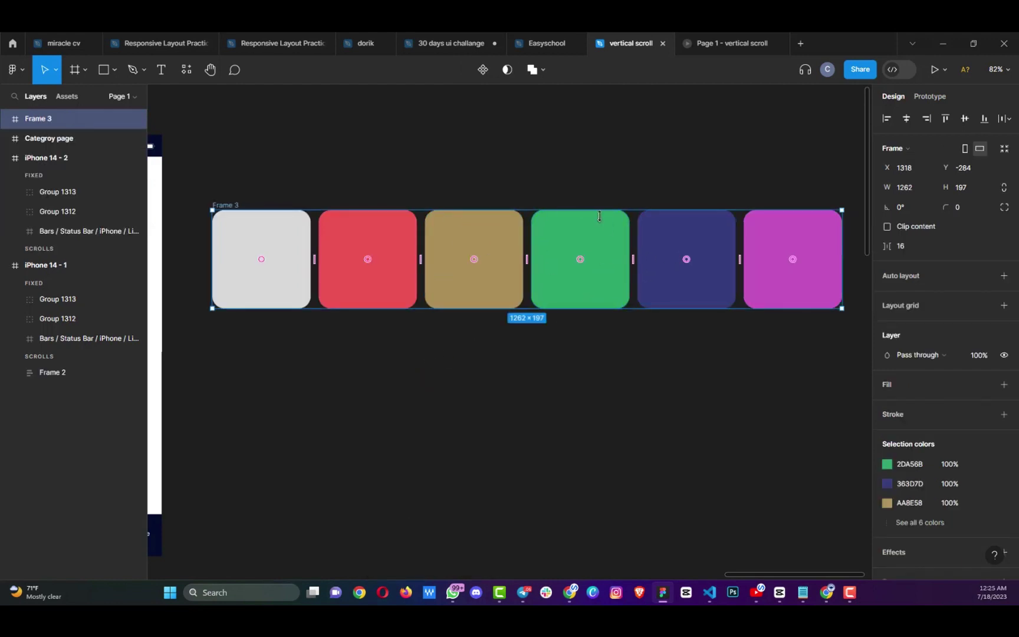
# Move the frame of coloured squares into the iPhone 14 - 2 screen, positioned at X 24, Y 130
pyautogui.scroll(-5, 619, 235)
pyautogui.scroll(-1, 619, 236)
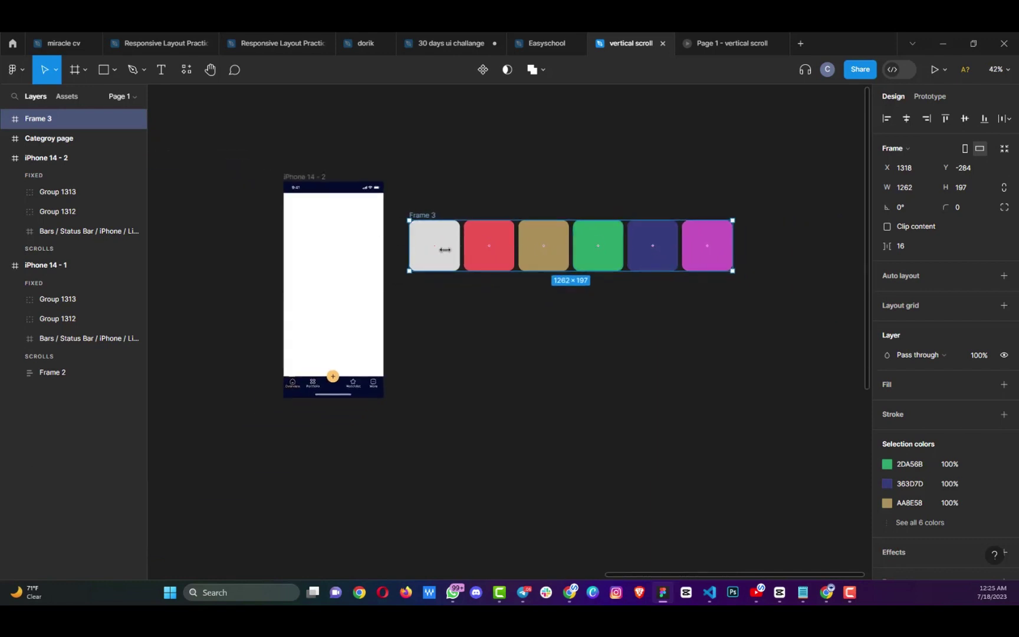
pyautogui.moveTo(402, 259); pyautogui.dragTo(314, 262)
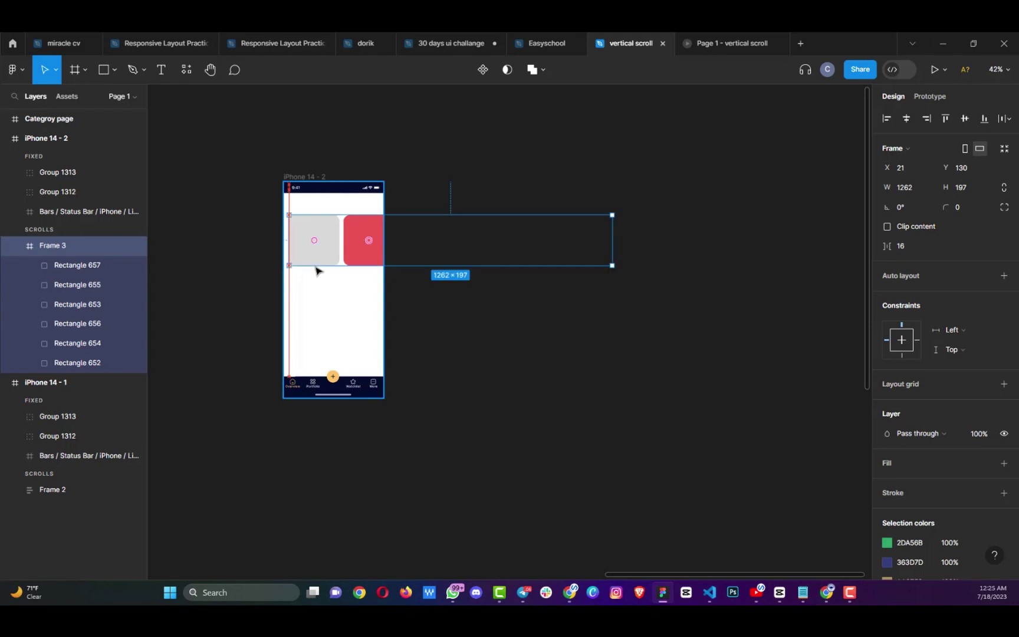
pyautogui.press('alt')
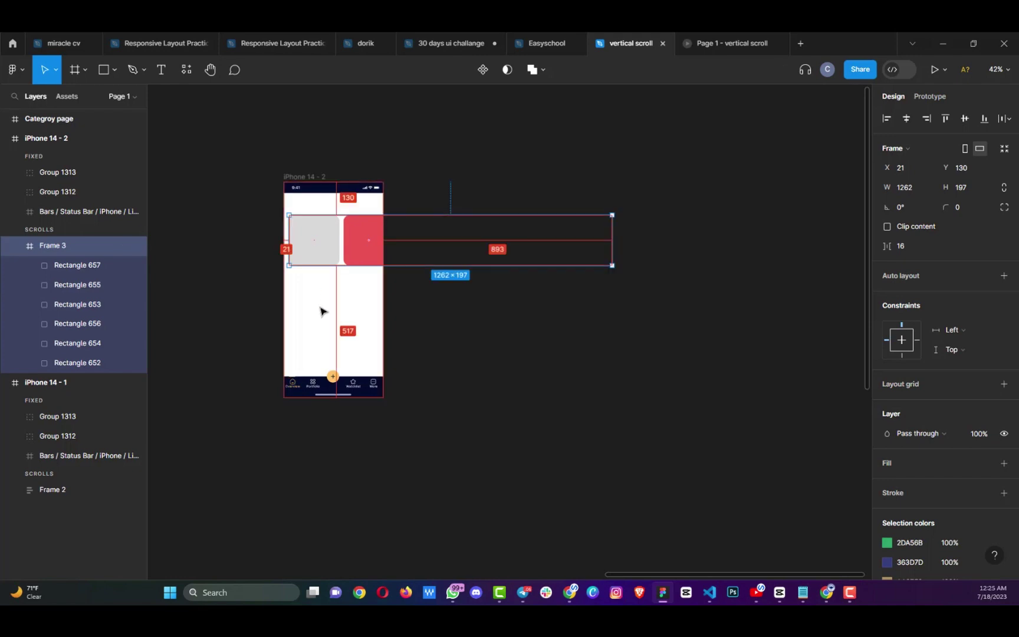
pyautogui.press('Right')
pyautogui.press('Right')
pyautogui.press('Right')
pyautogui.press('Right')
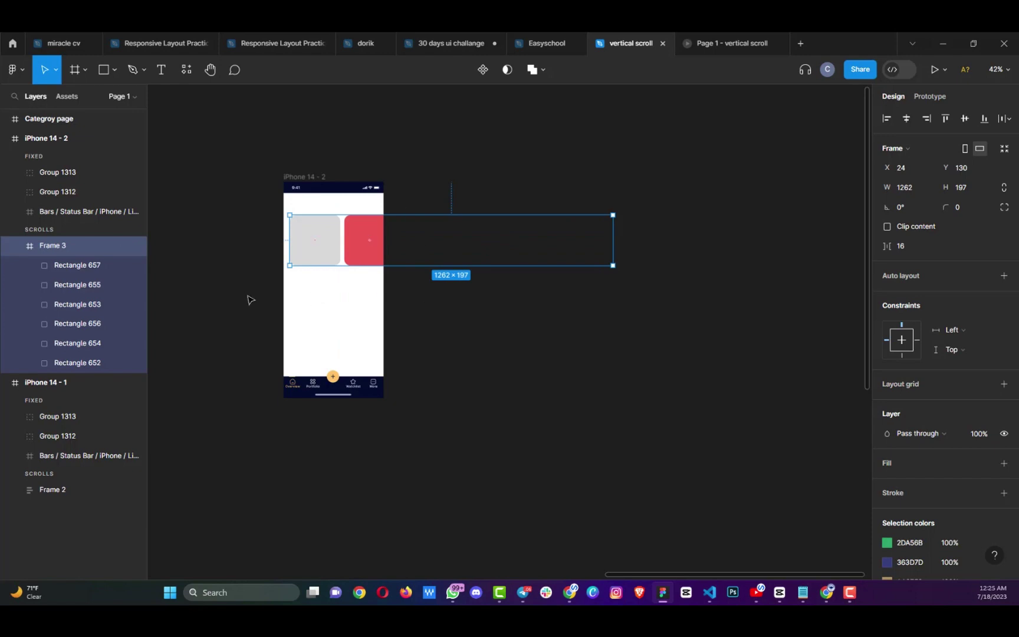
pyautogui.press('Escape')
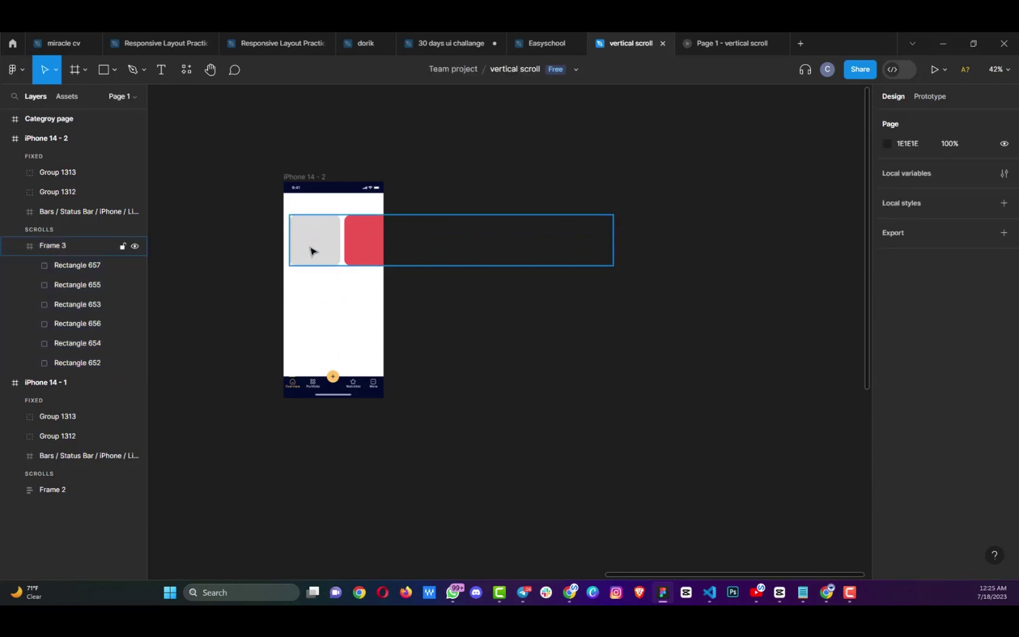
# Narrow the card row frame to a width of 366 so it ends at the phone screen's right edge
pyautogui.click(310, 252)
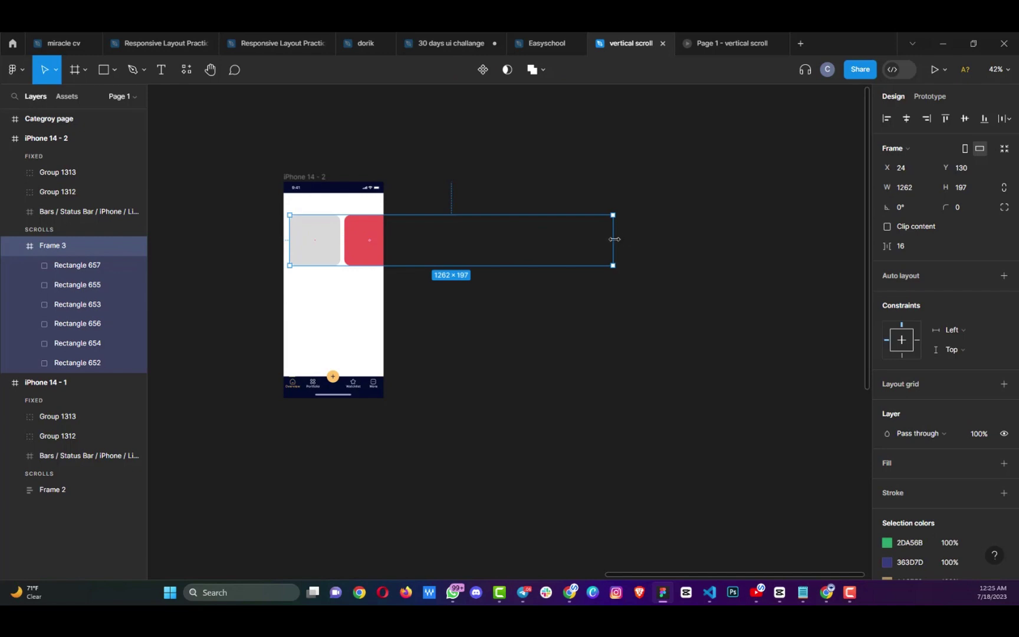
pyautogui.moveTo(577, 240); pyautogui.dragTo(385, 254)
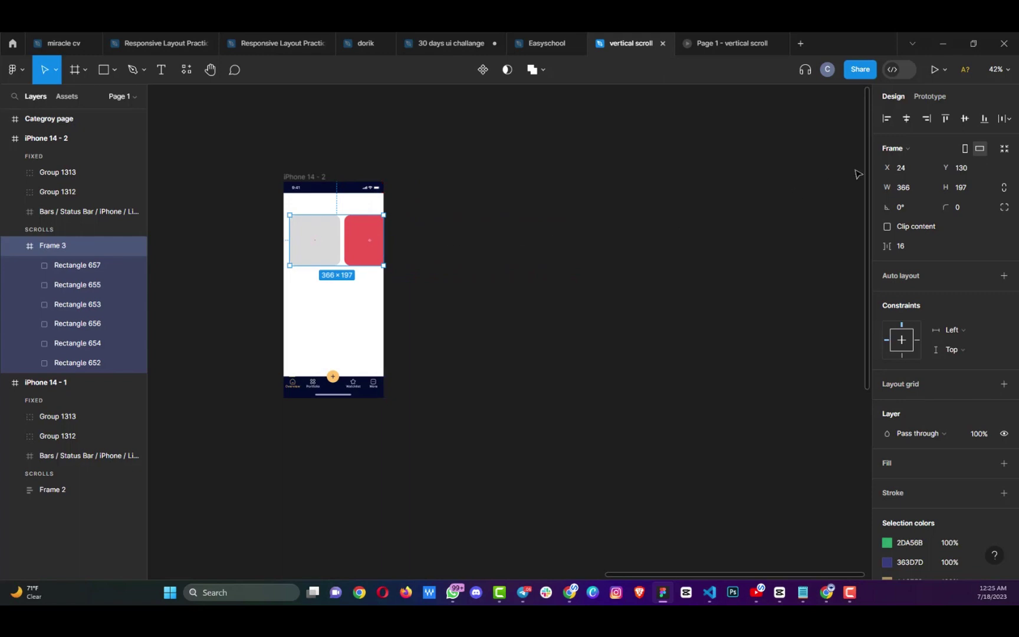
pyautogui.click(934, 97)
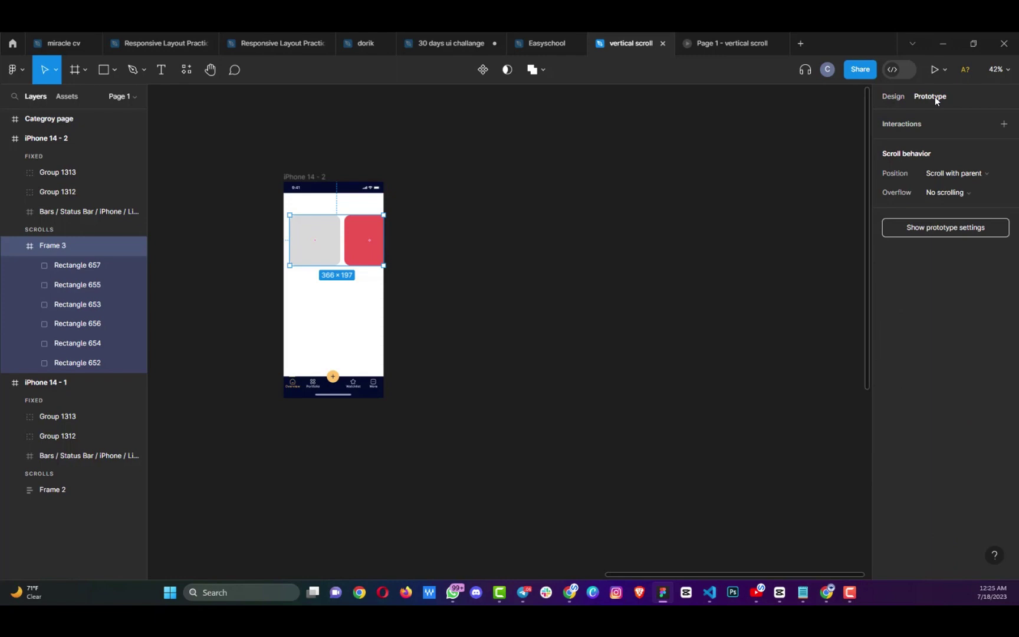
pyautogui.hotkey('alt', '8')
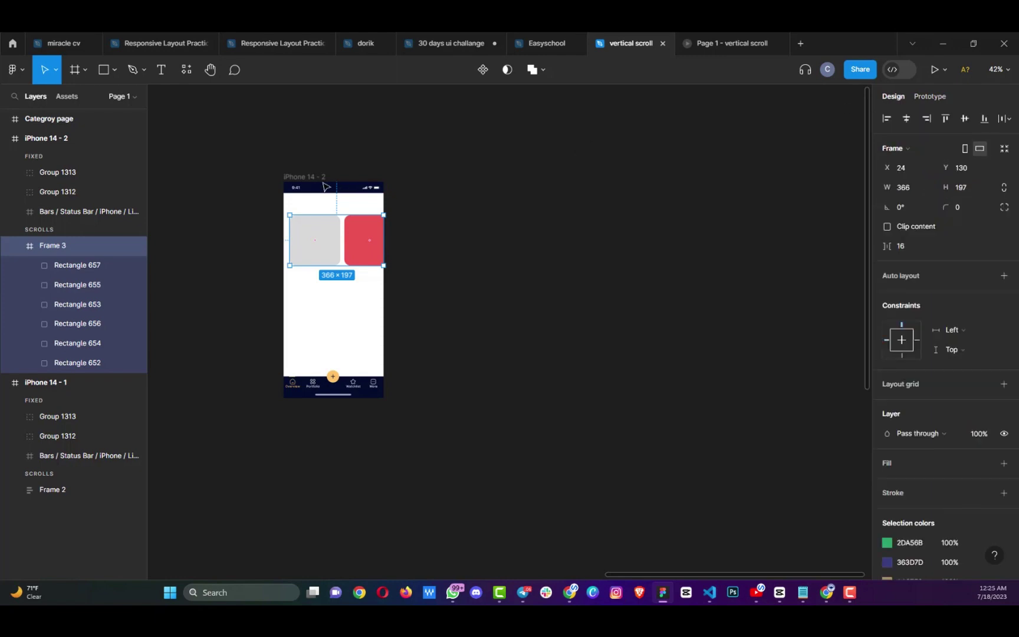
# Preview the iPhone 14 - 2 screen as a prototype and return to the design file
pyautogui.click(302, 177)
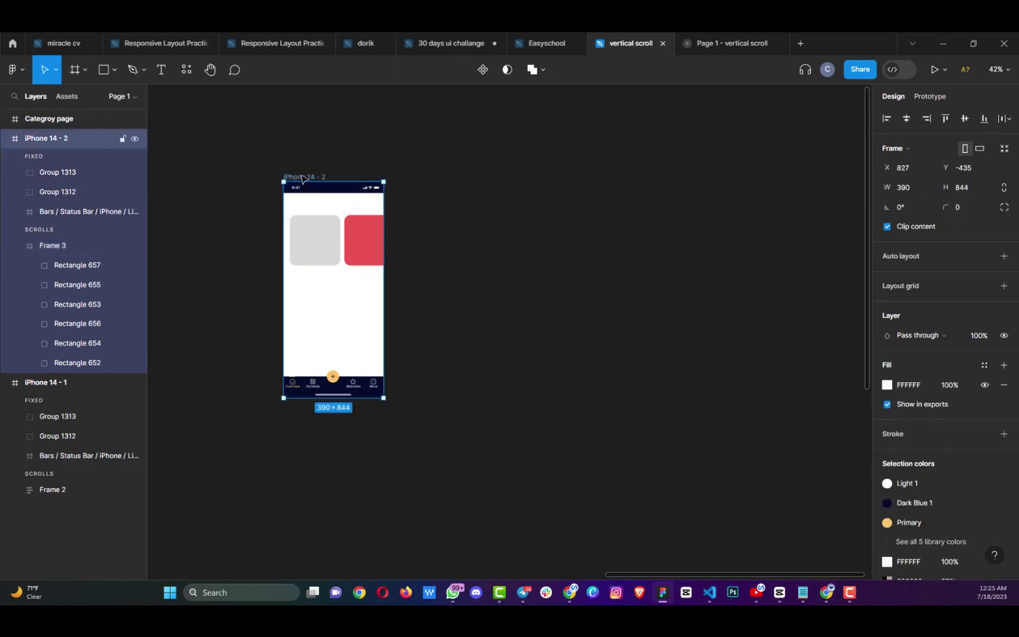
pyautogui.click(934, 69)
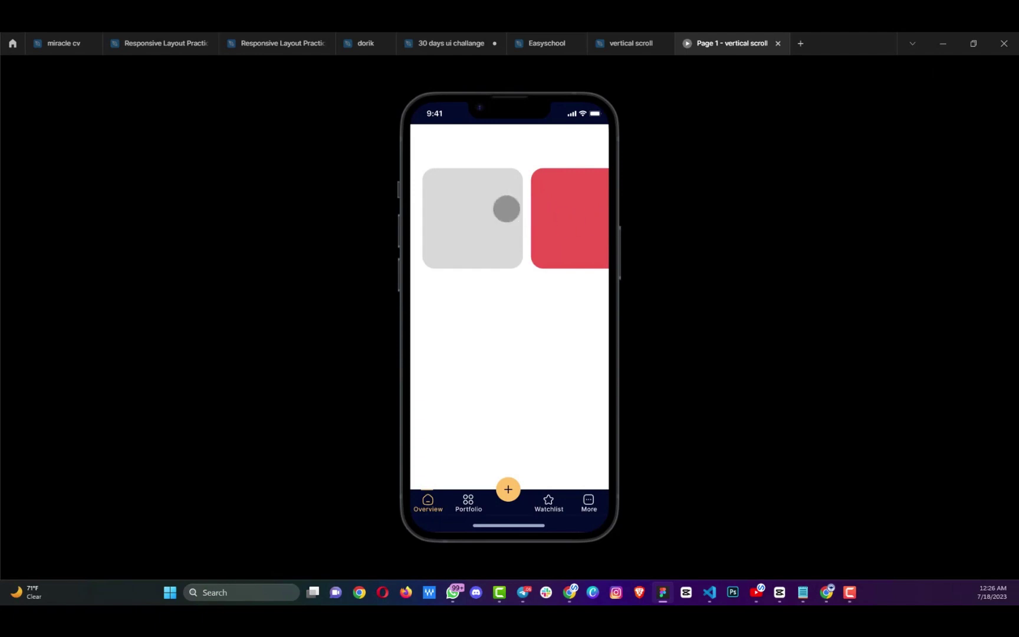
pyautogui.click(641, 47)
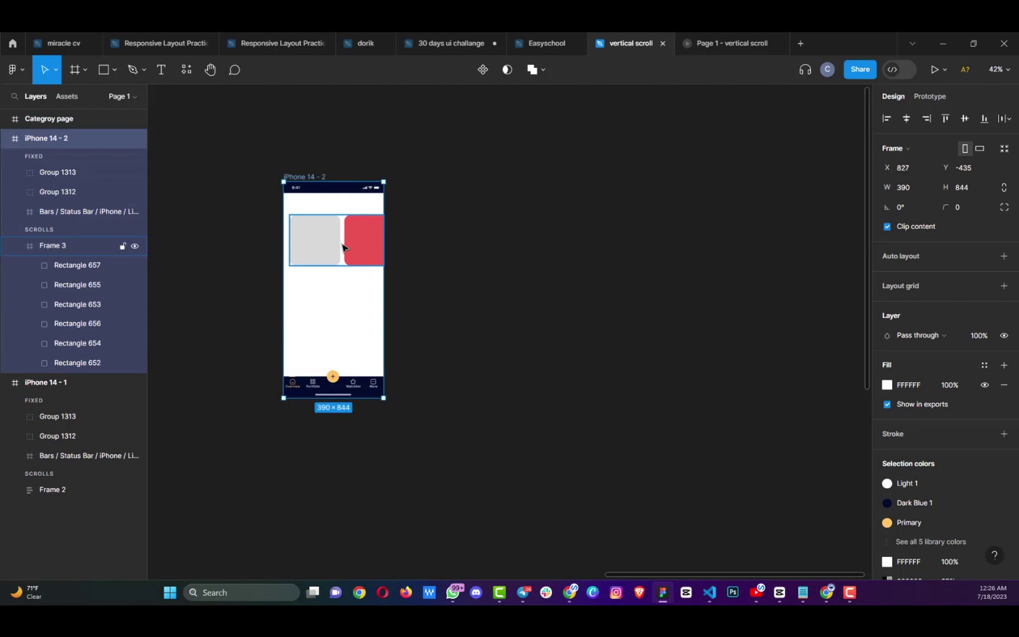
# Set the card row frame's scroll overflow to Horizontal in its prototype settings
pyautogui.click(343, 247)
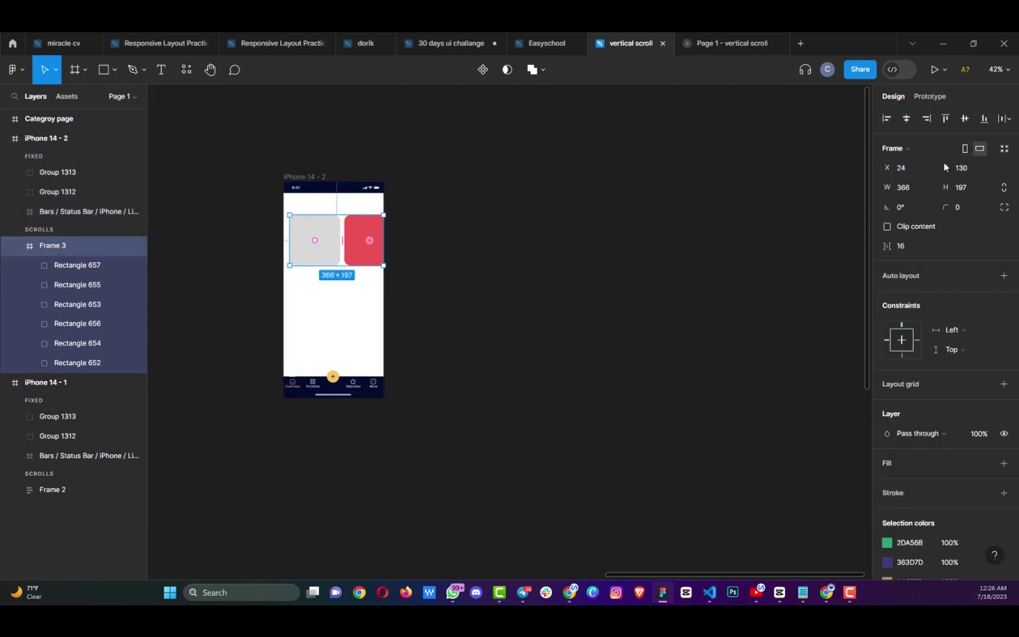
pyautogui.click(930, 97)
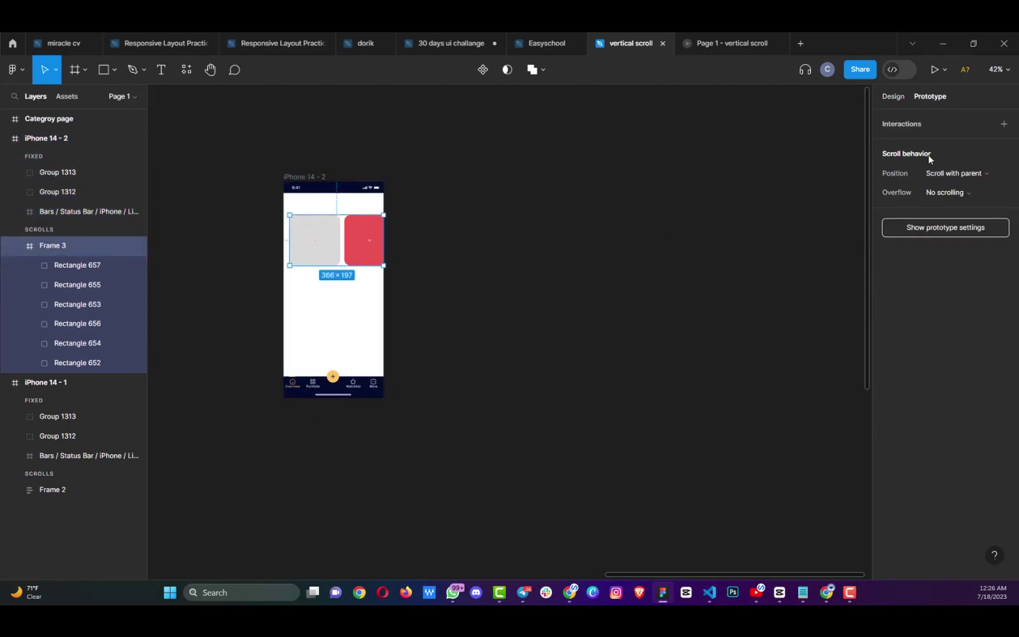
pyautogui.click(960, 191)
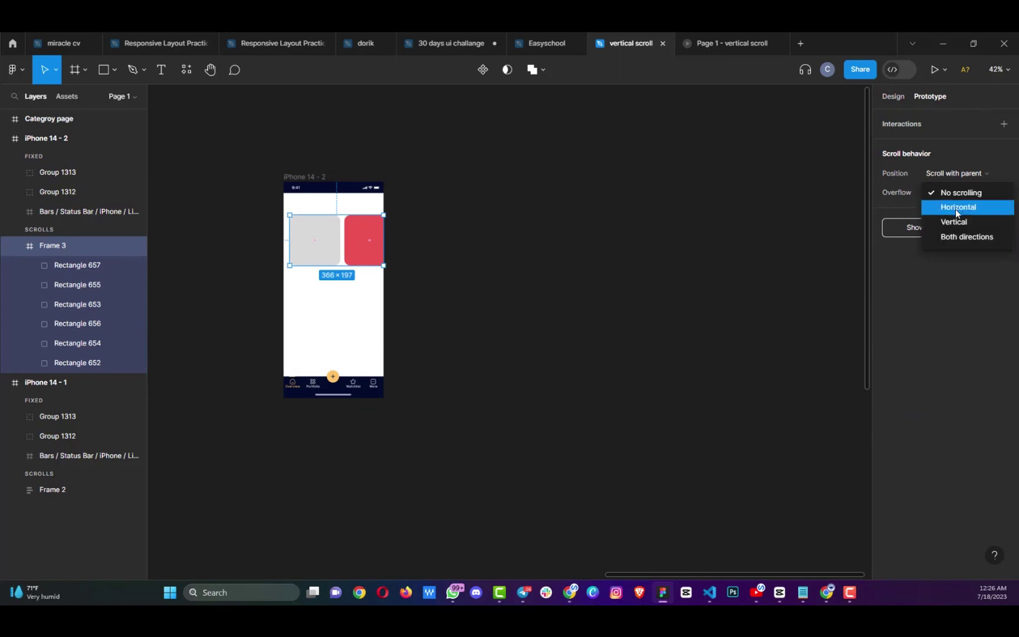
pyautogui.click(955, 209)
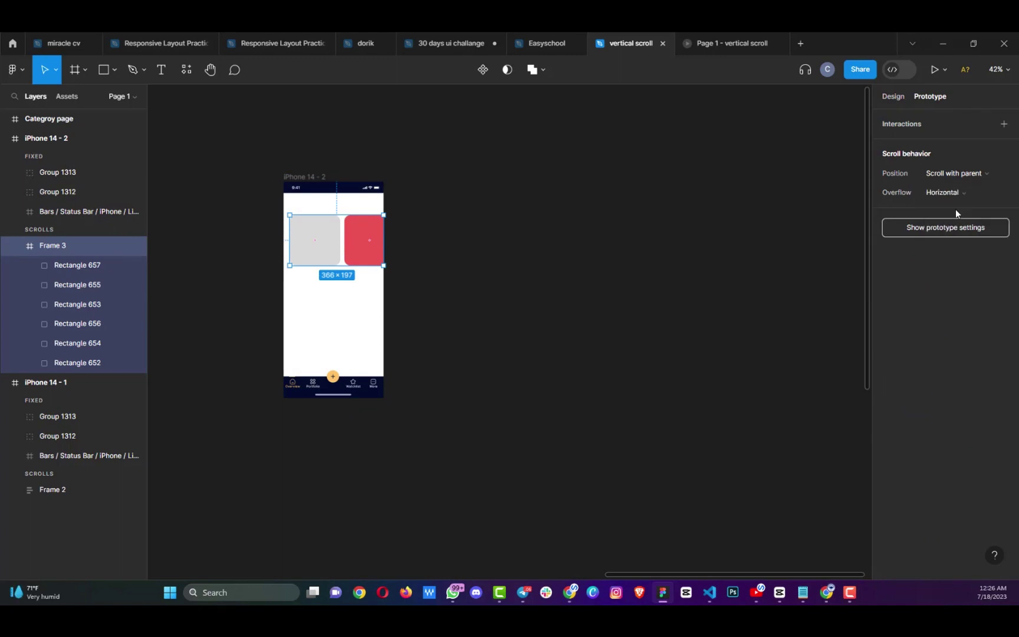
# Test the horizontal scrolling of the card row in the prototype preview, swiping back and forth through the cards
pyautogui.click(723, 40)
pyautogui.hscroll(2, 590, 203)
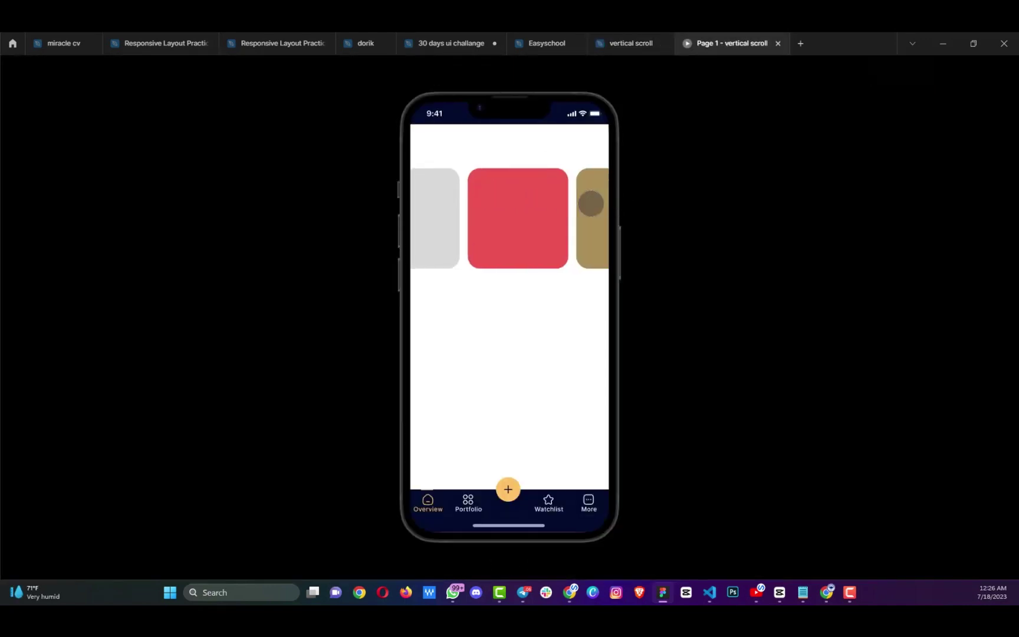
pyautogui.moveTo(583, 211); pyautogui.dragTo(483, 216)
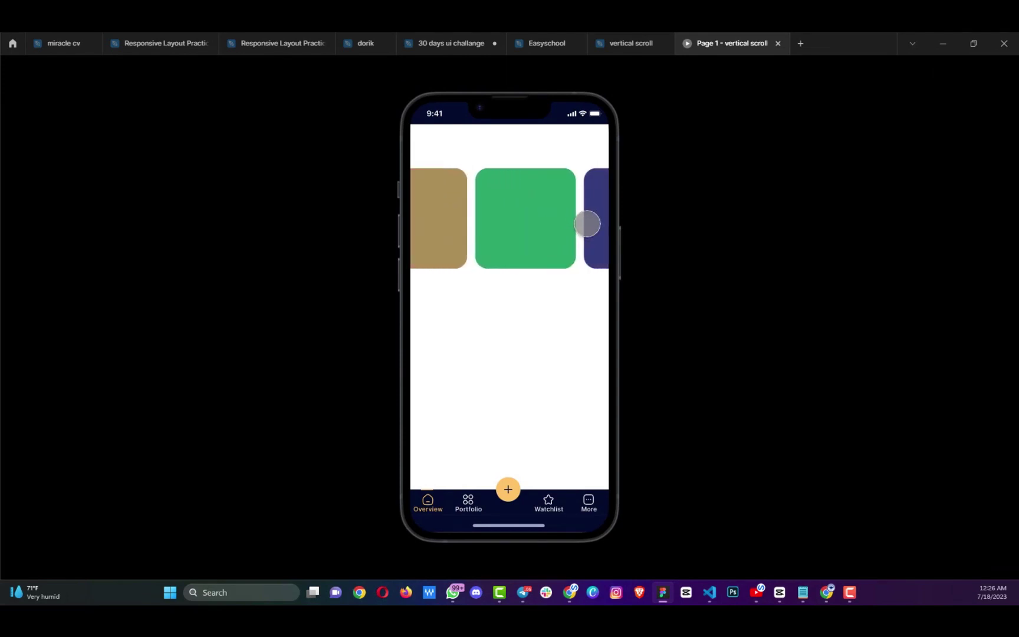
pyautogui.moveTo(587, 223); pyautogui.dragTo(493, 221)
pyautogui.moveTo(594, 223)
pyautogui.mouseDown()
pyautogui.moveTo(457, 221)
pyautogui.moveTo(582, 230)
pyautogui.mouseUp()
pyautogui.moveTo(512, 225); pyautogui.dragTo(590, 233)
pyautogui.moveTo(477, 236); pyautogui.dragTo(534, 239)
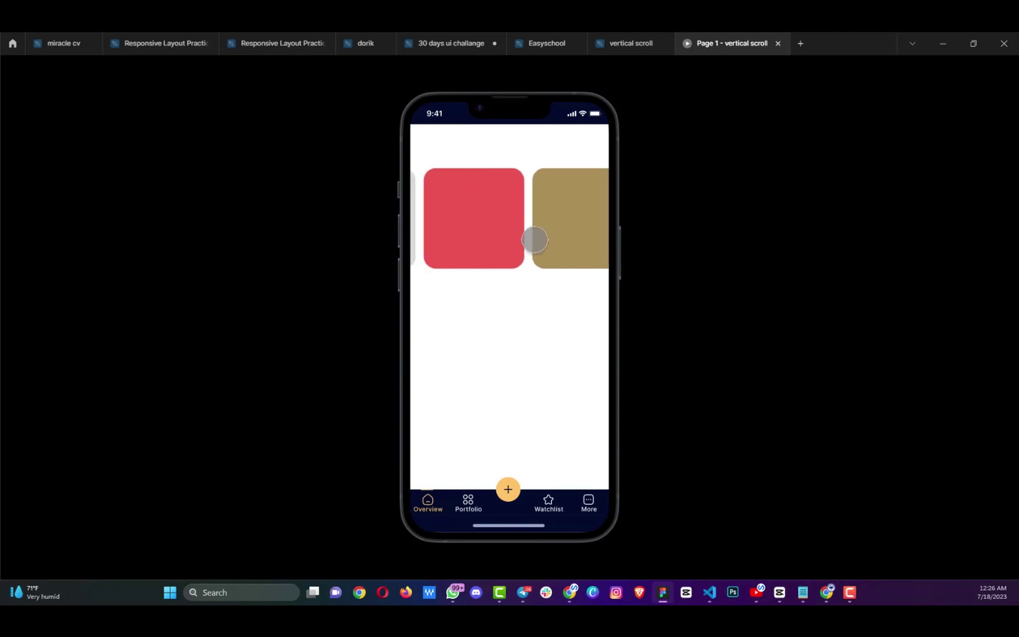
pyautogui.moveTo(472, 234); pyautogui.dragTo(505, 224)
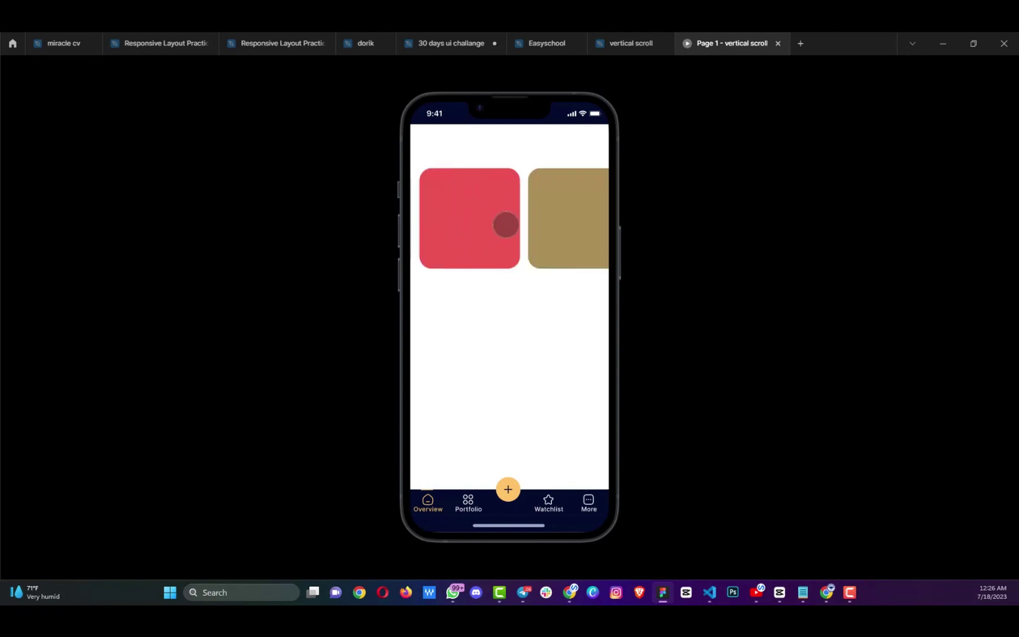
pyautogui.moveTo(582, 227); pyautogui.dragTo(472, 210)
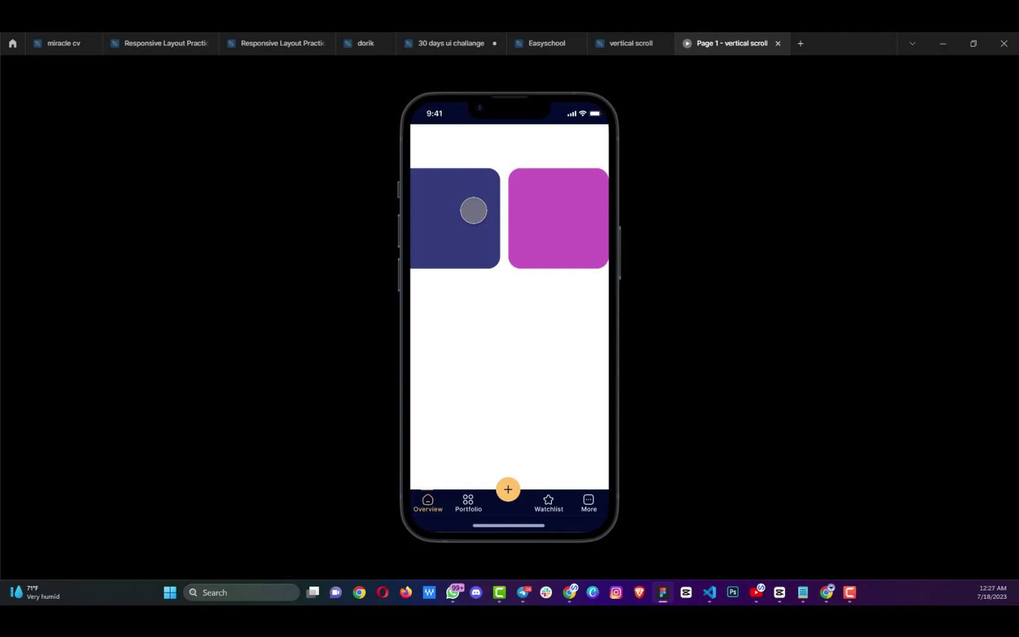
pyautogui.moveTo(593, 221); pyautogui.dragTo(418, 218)
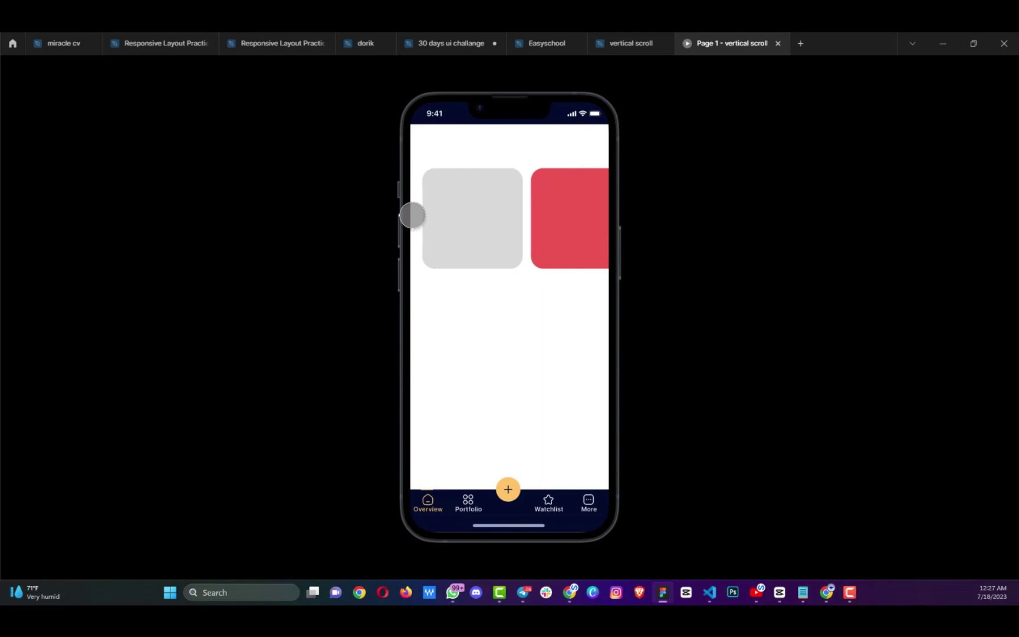